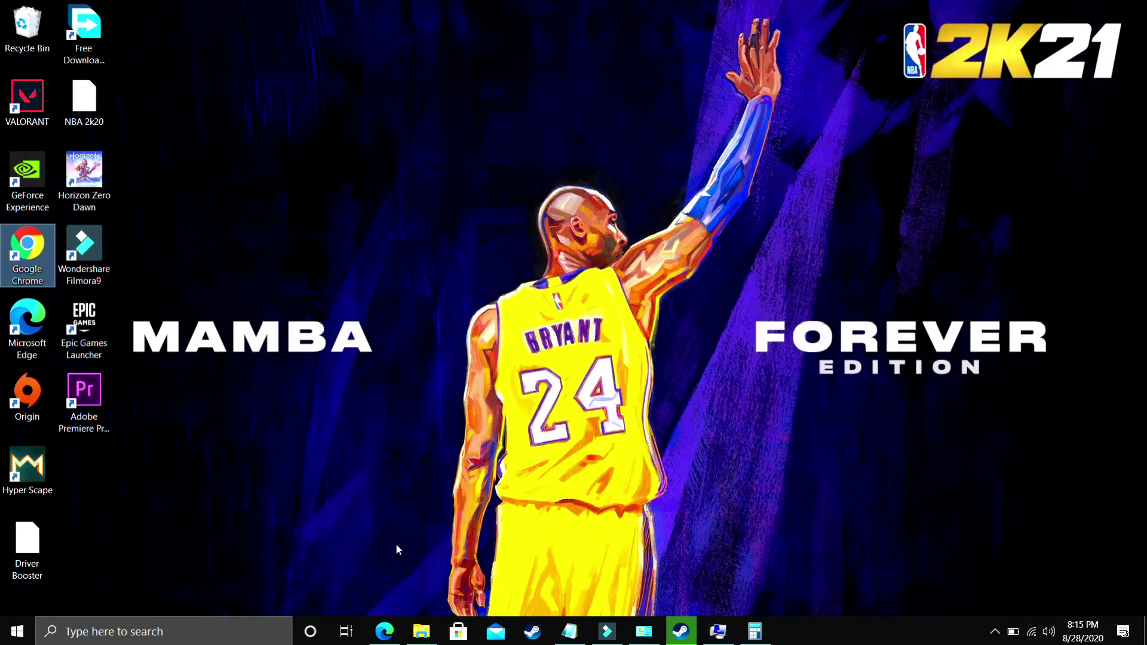
Open the clean boot tutorial video and rewind it to 0:27
{"action": "left_click", "coordinate": [384, 632]}
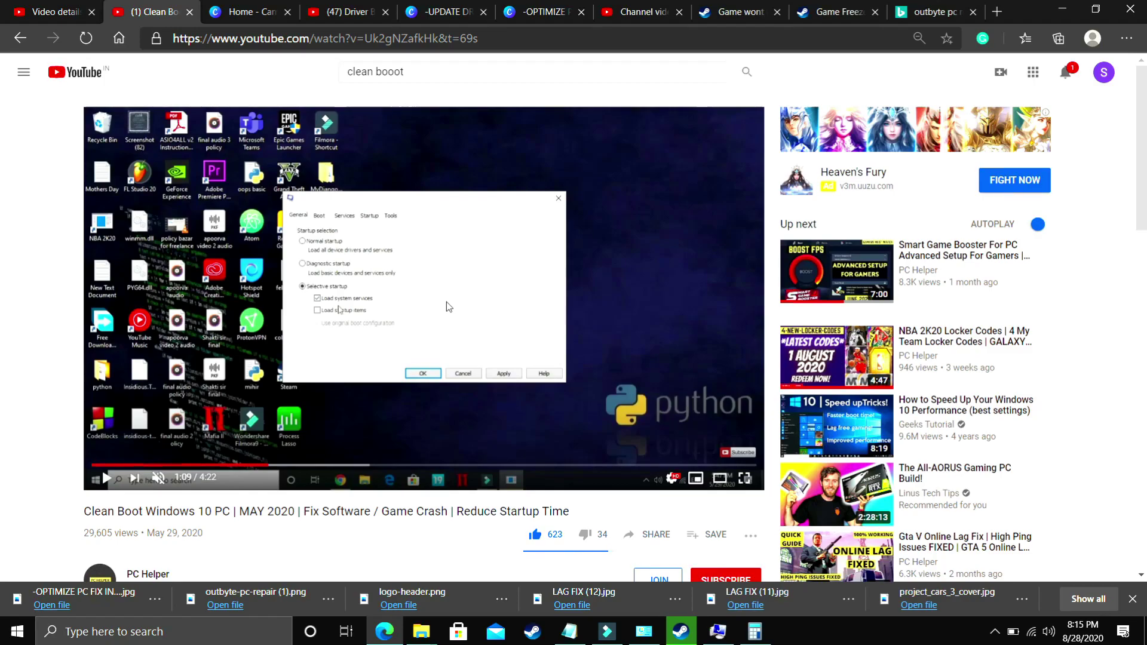
{"action": "scroll", "coordinate": [446, 302], "scroll_direction": "up", "scroll_amount": 2, "text": "ctrl"}
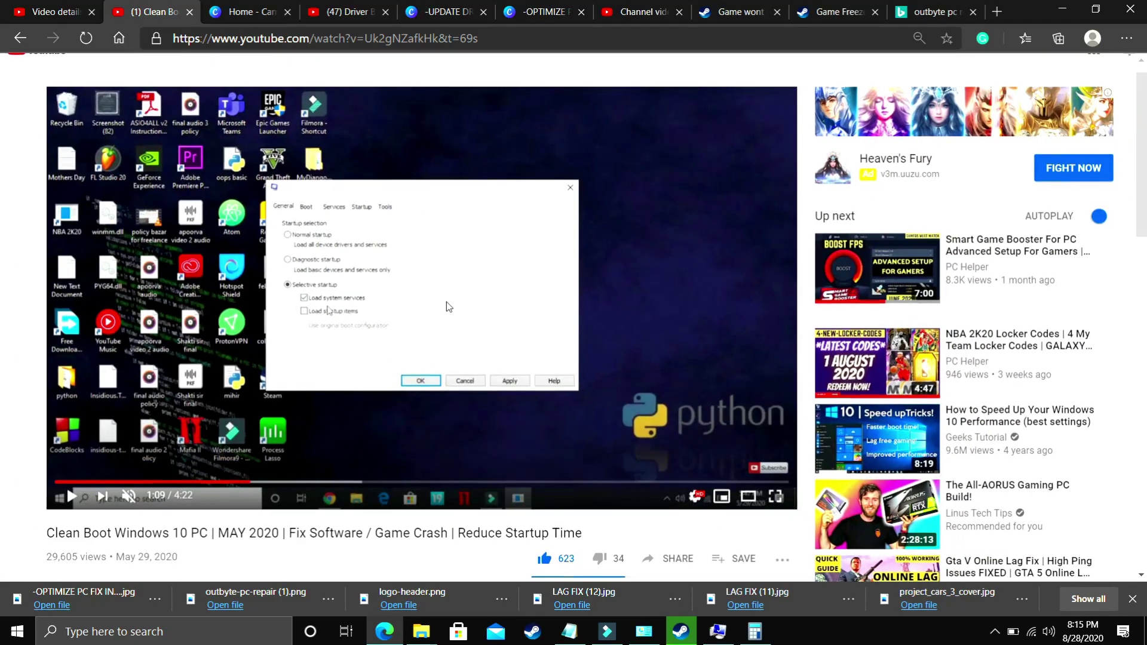
{"action": "scroll", "coordinate": [446, 302], "scroll_direction": "down", "scroll_amount": 2, "text": "ctrl"}
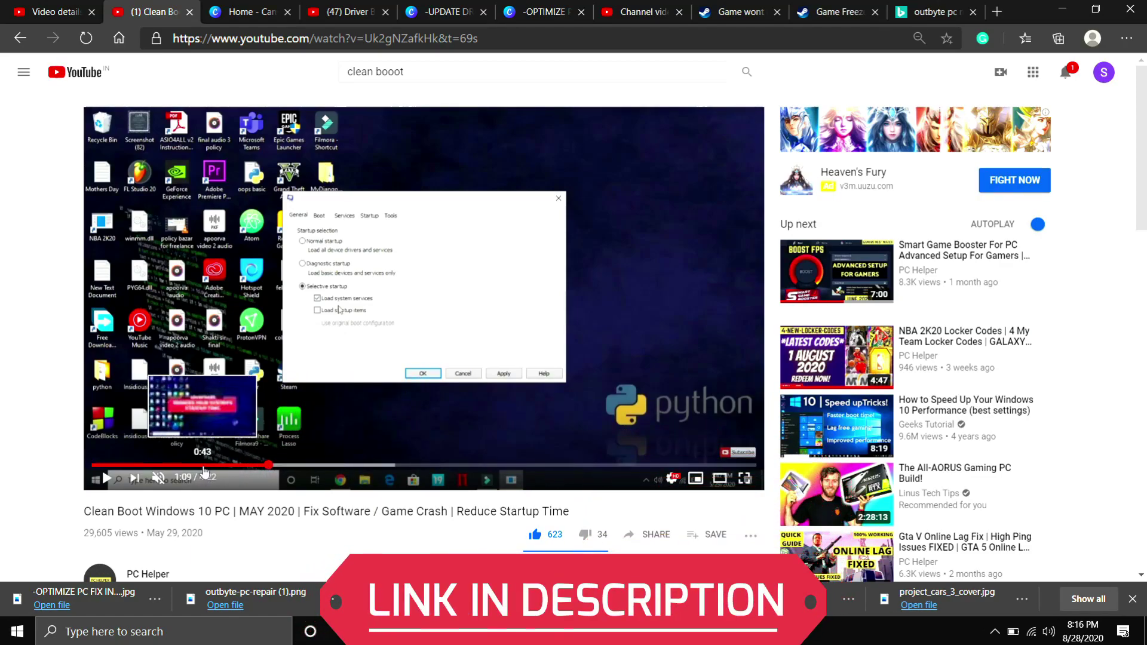
{"action": "left_click", "coordinate": [196, 466]}
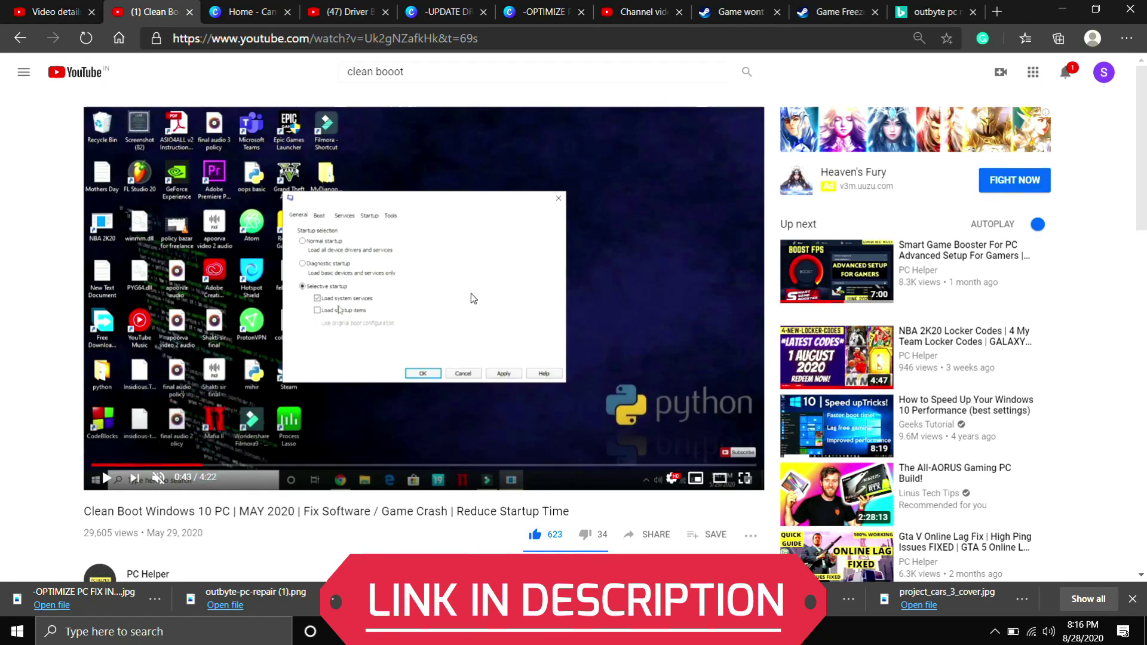
{"action": "scroll", "coordinate": [210, 456], "scroll_direction": "down", "scroll_amount": 1}
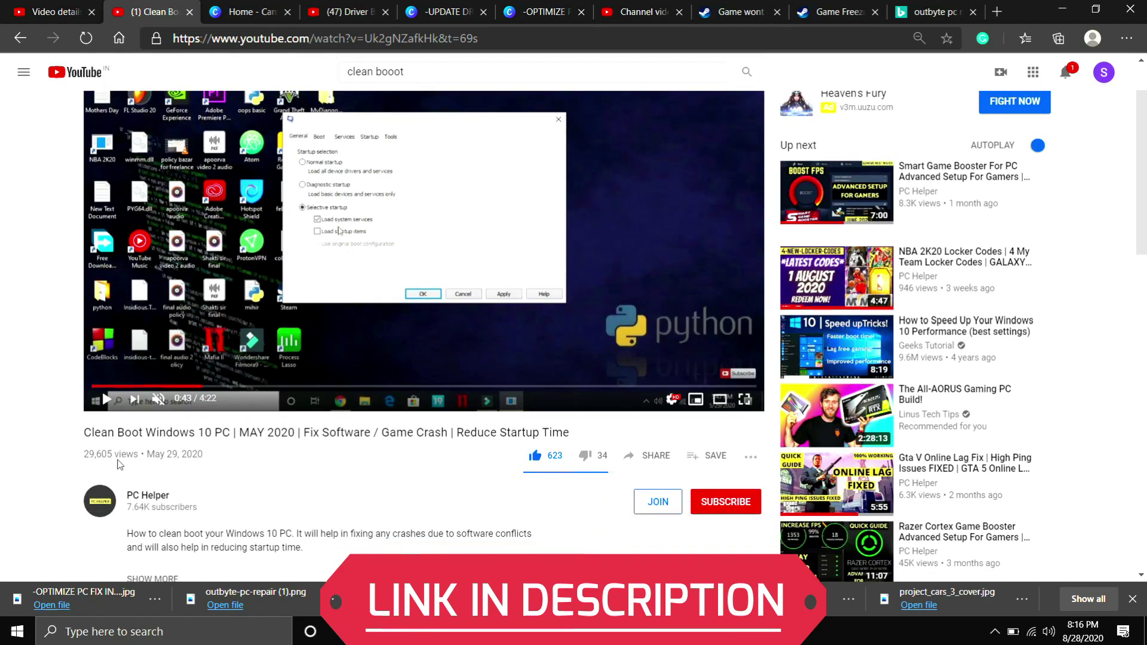
{"action": "left_click_drag", "start_coordinate": [78, 434], "coordinate": [272, 452]}
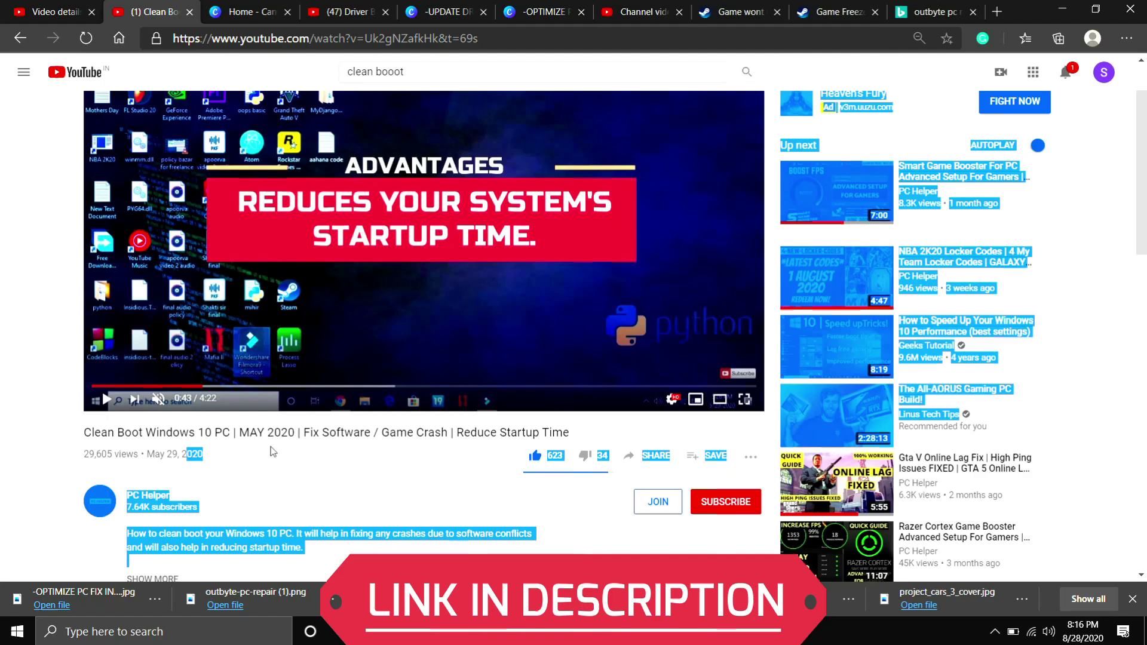
{"action": "left_click", "coordinate": [273, 452]}
{"action": "scroll", "coordinate": [273, 452], "scroll_direction": "up", "scroll_amount": 1}
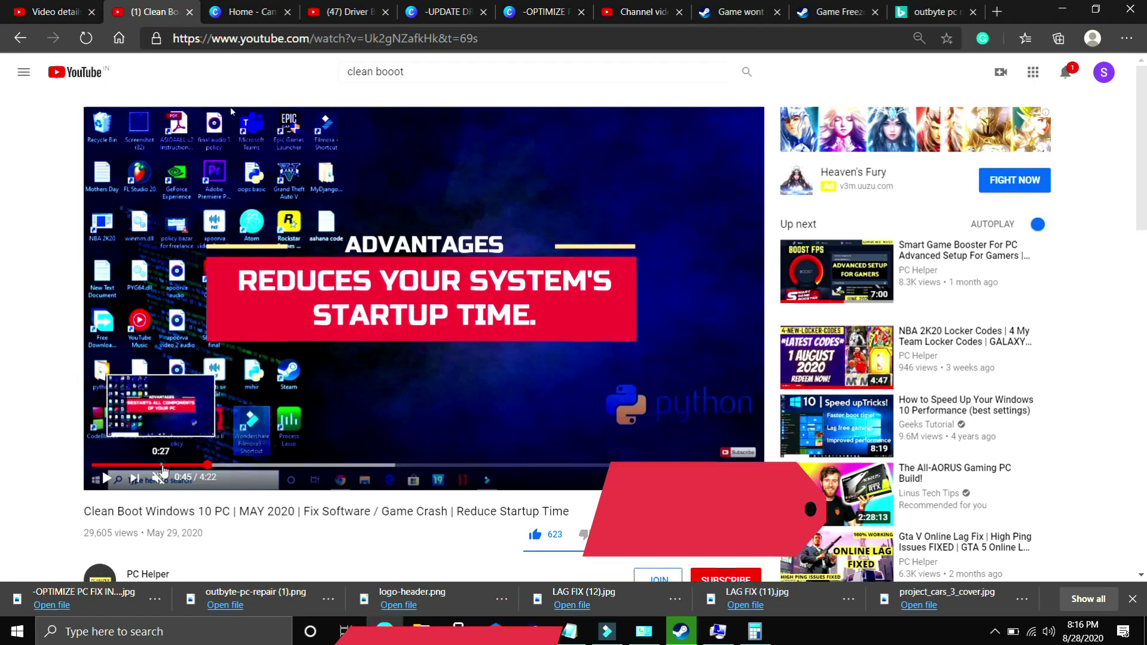
{"action": "left_click", "coordinate": [162, 465]}
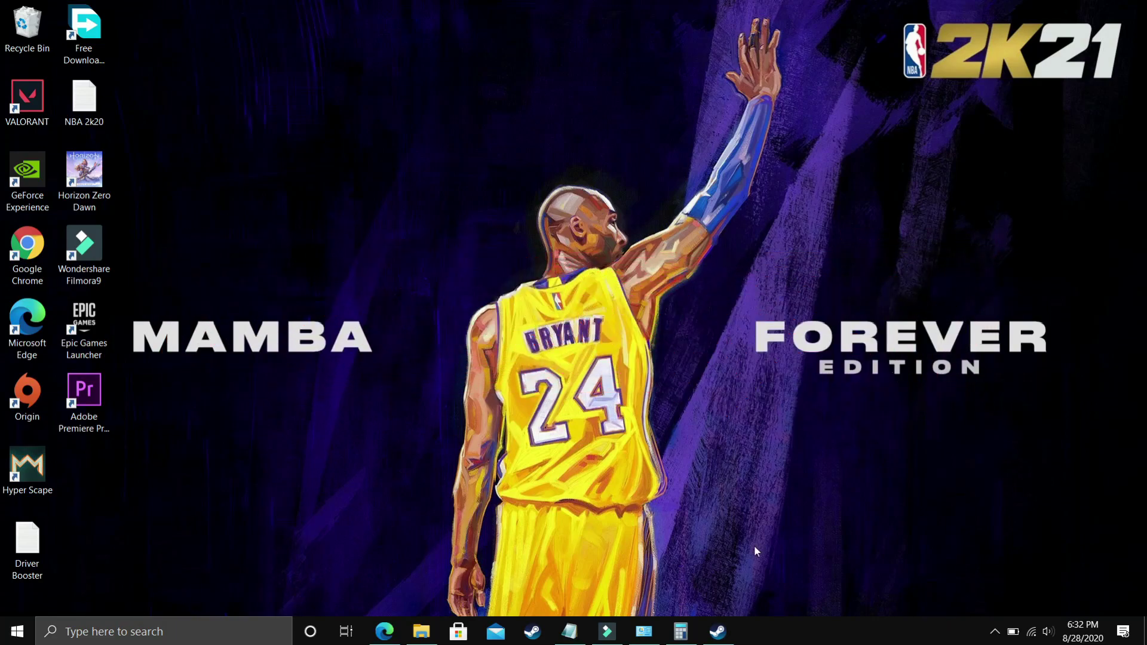
In the Steam Library, verify the integrity of NBA 2K20's game files from its Local Files properties
{"action": "left_click", "coordinate": [718, 632]}
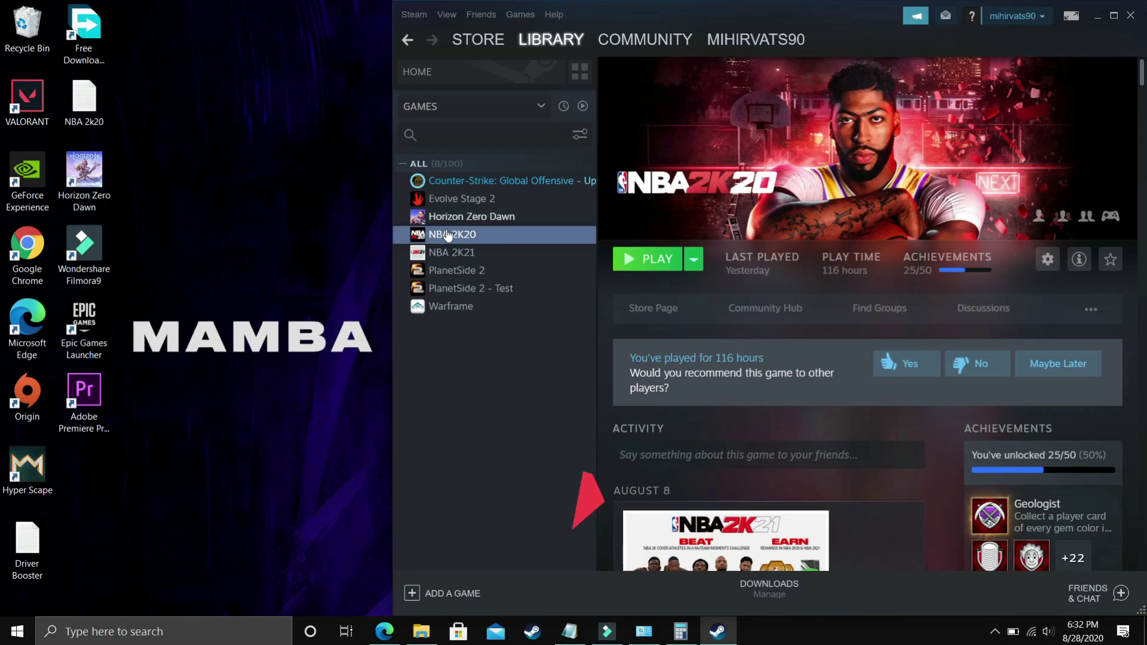
{"action": "right_click", "coordinate": [448, 234]}
{"action": "left_click", "coordinate": [478, 330]}
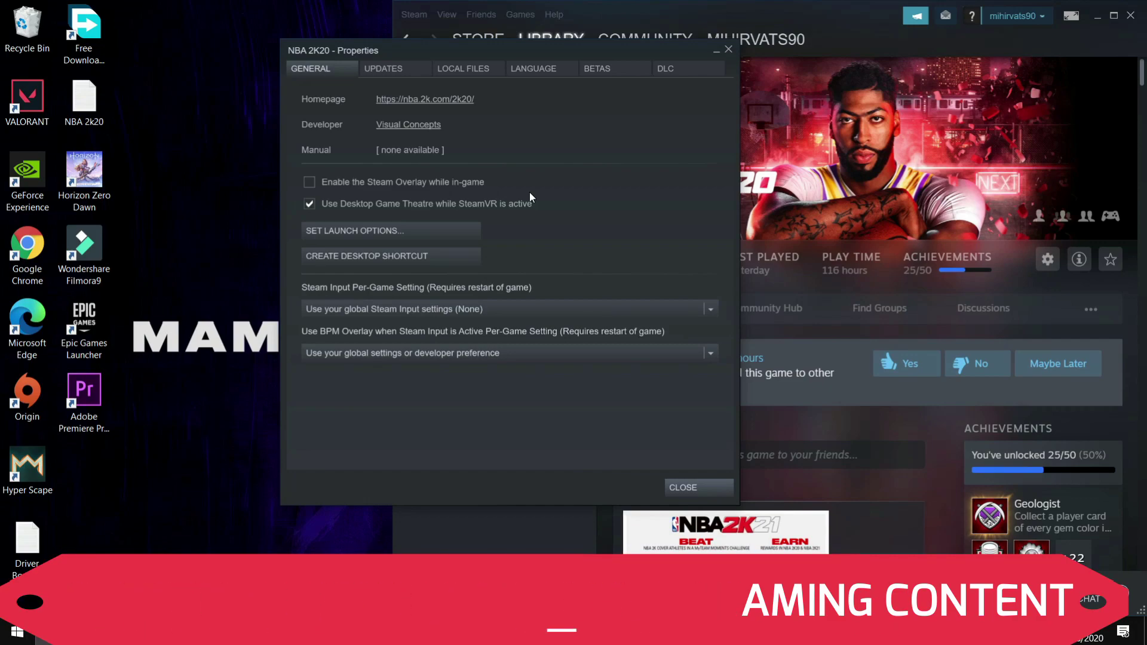
{"action": "left_click", "coordinate": [448, 71]}
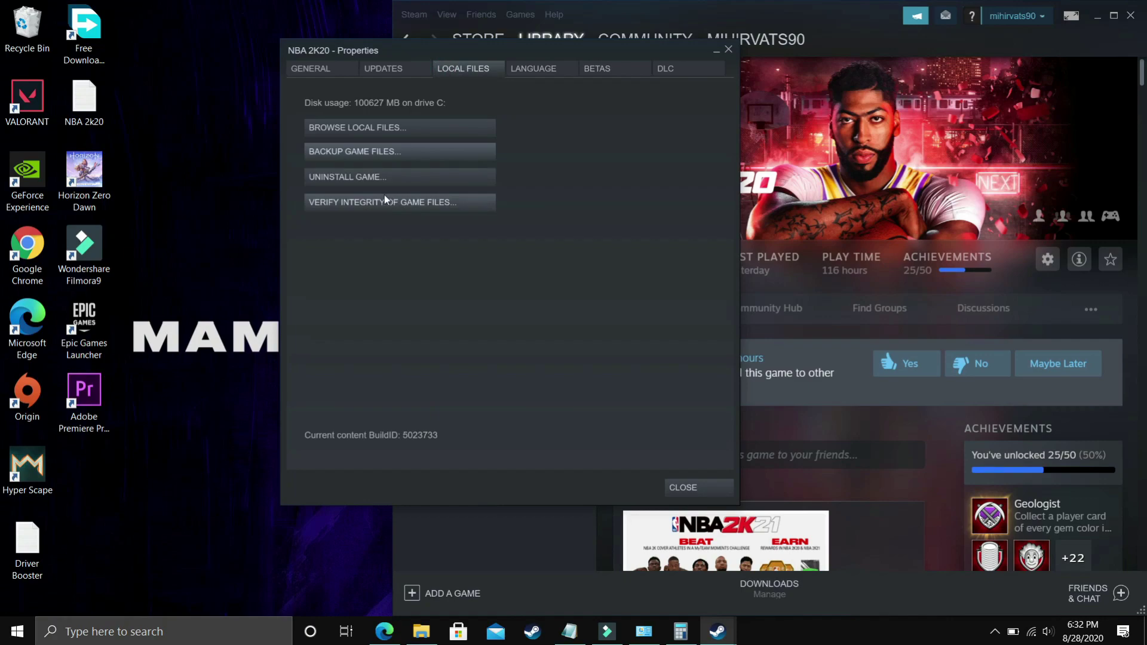
{"action": "left_click", "coordinate": [350, 204]}
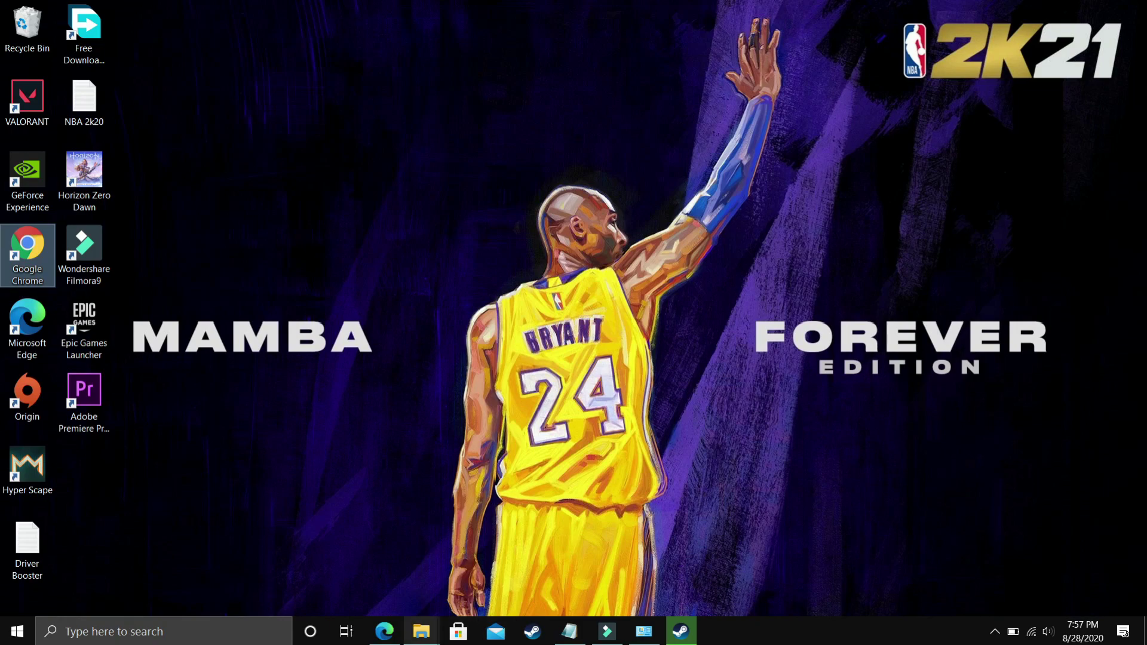
From This PC's properties, reach the Virtual Memory dialog via Advanced system settings and Performance options
{"action": "left_click", "coordinate": [421, 631]}
{"action": "left_click", "coordinate": [344, 574]}
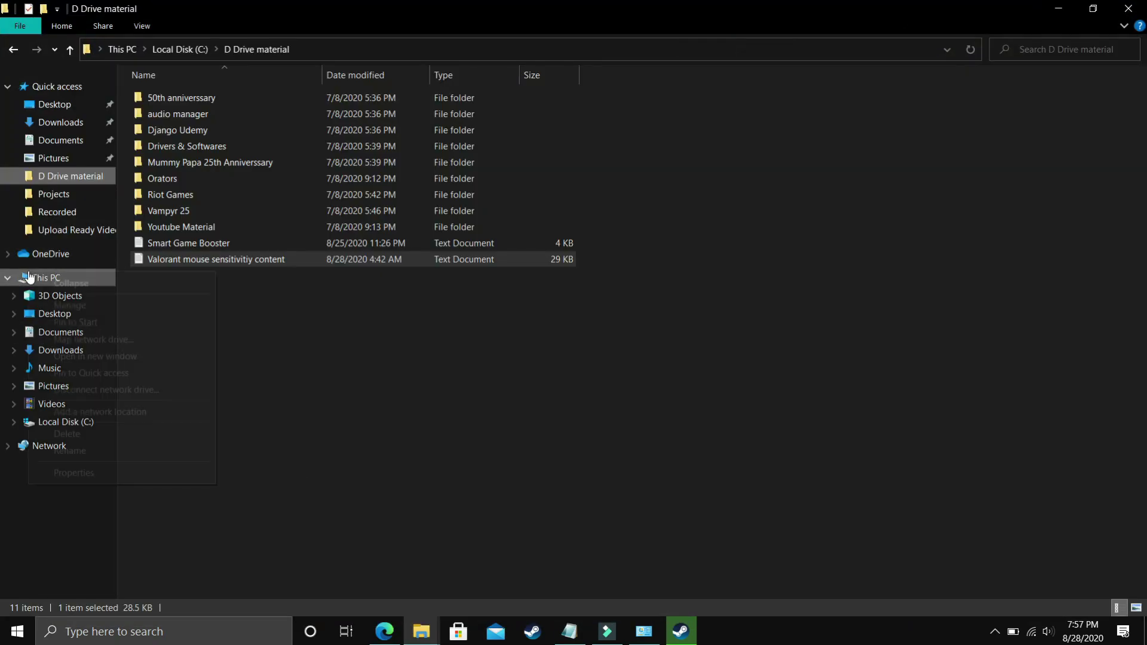
{"action": "right_click", "coordinate": [30, 277]}
{"action": "left_click", "coordinate": [70, 472]}
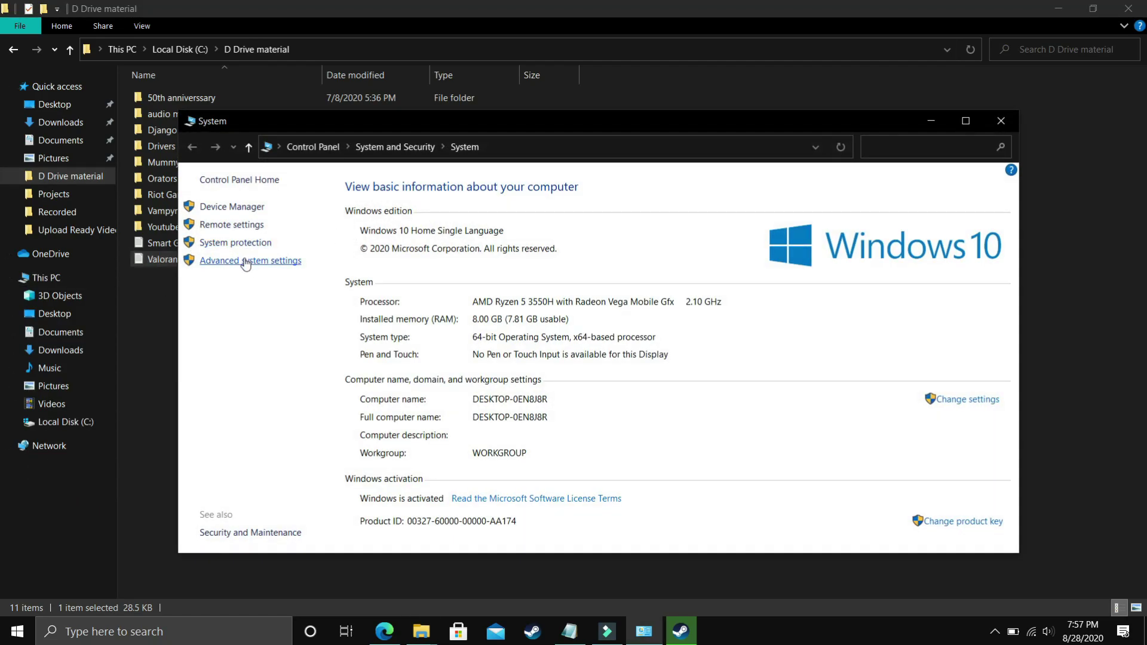
{"action": "left_click", "coordinate": [244, 261]}
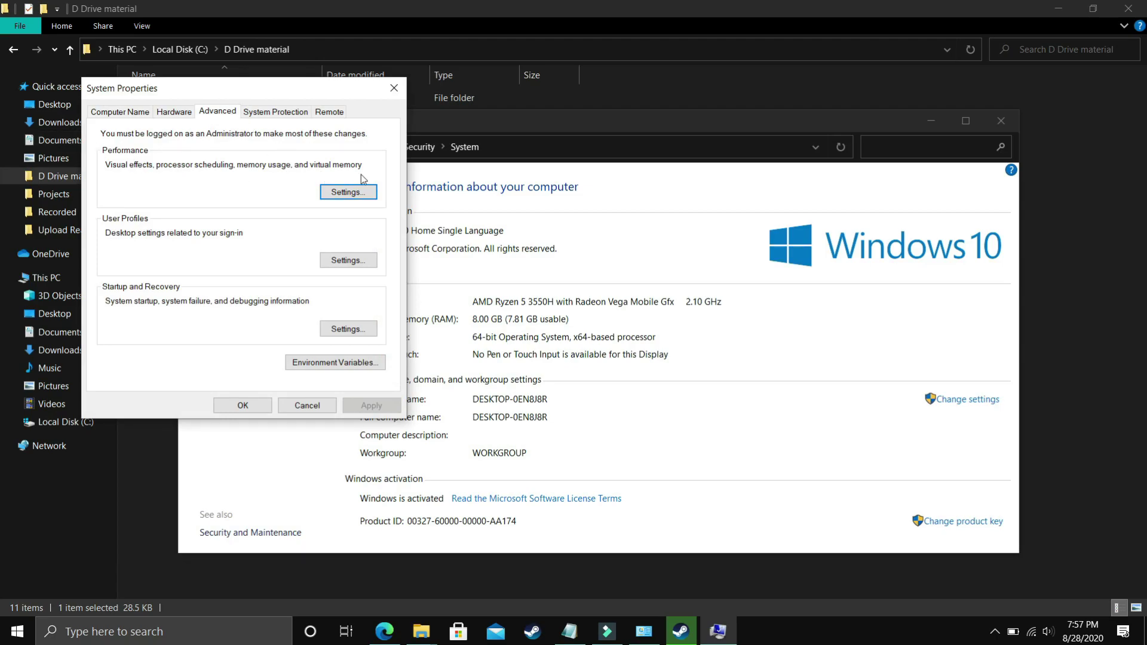
{"action": "left_click", "coordinate": [349, 194]}
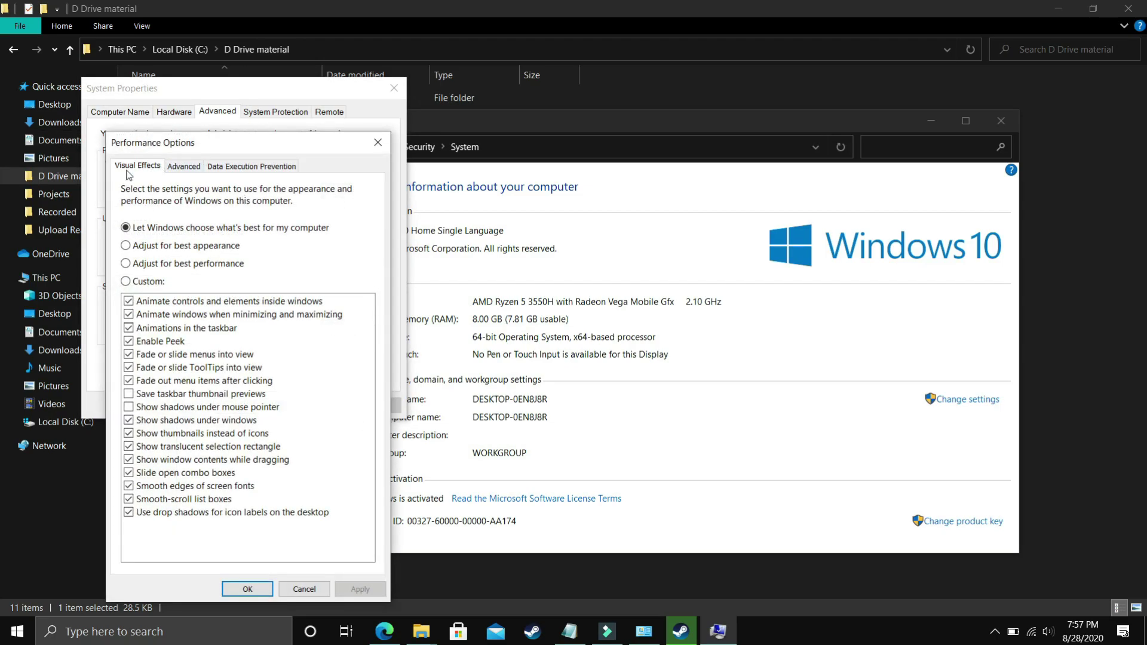
{"action": "left_click", "coordinate": [182, 168]}
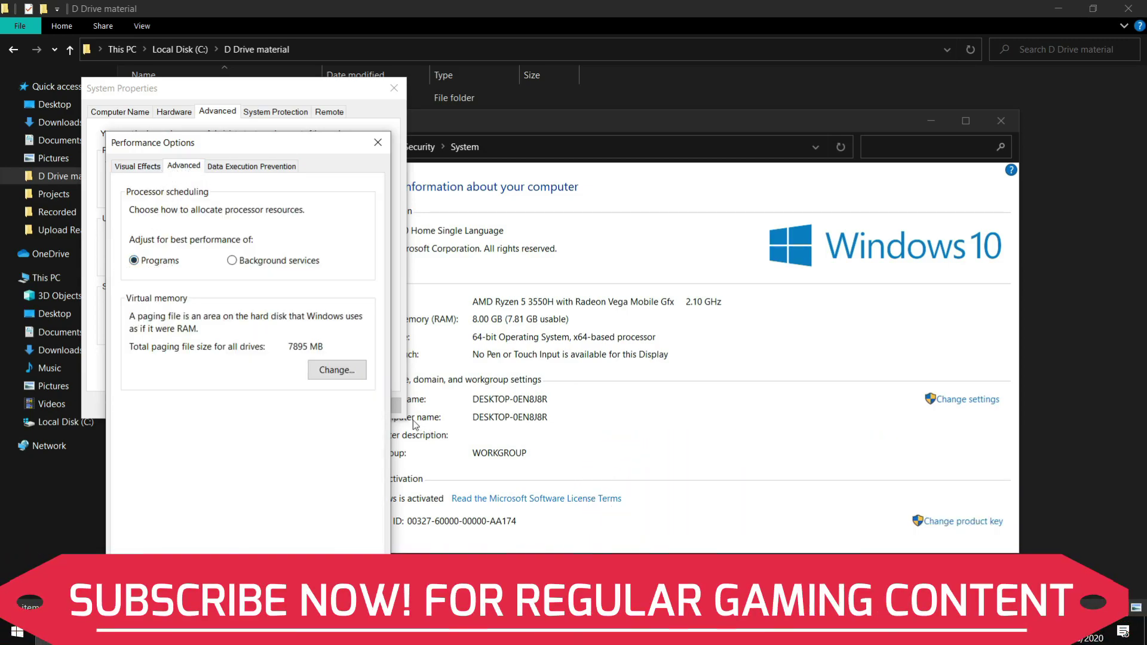
{"action": "left_click", "coordinate": [334, 372]}
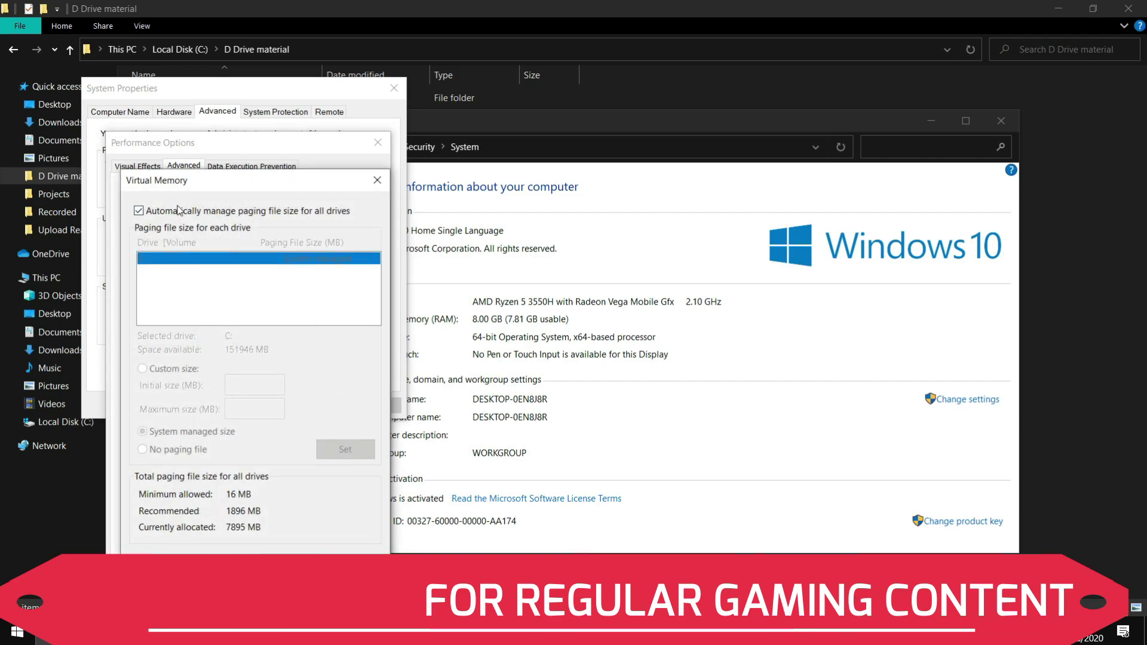
Give drive C a custom paging file with a 1896 MB initial size, then search Windows for Calculator
{"action": "left_click", "coordinate": [148, 210]}
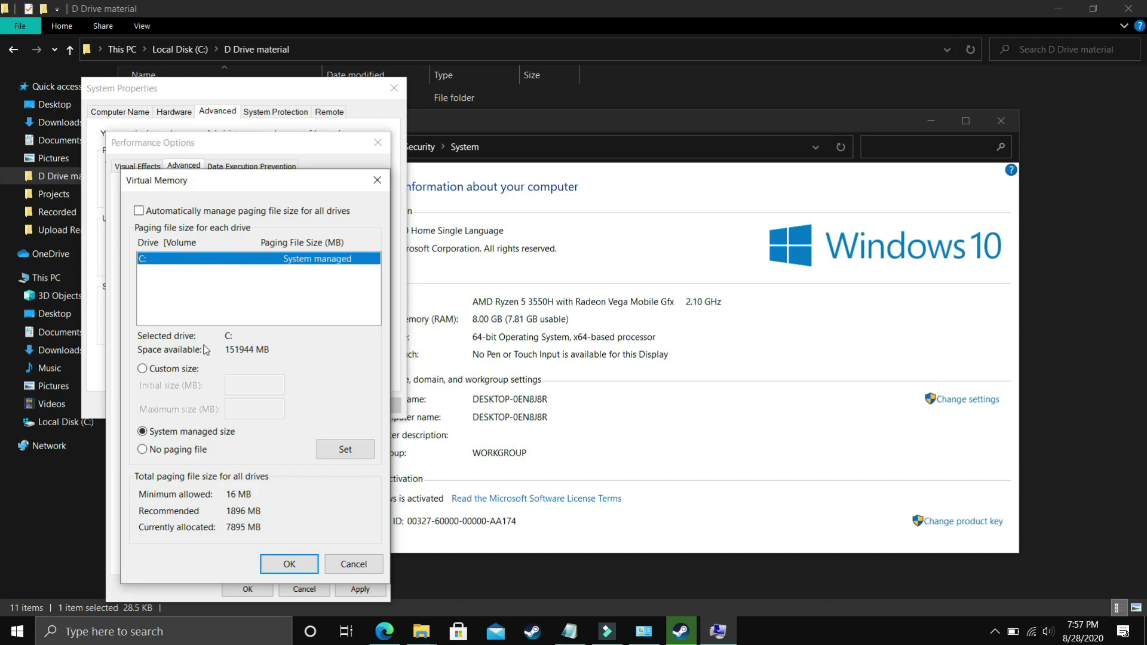
{"action": "left_click", "coordinate": [150, 366]}
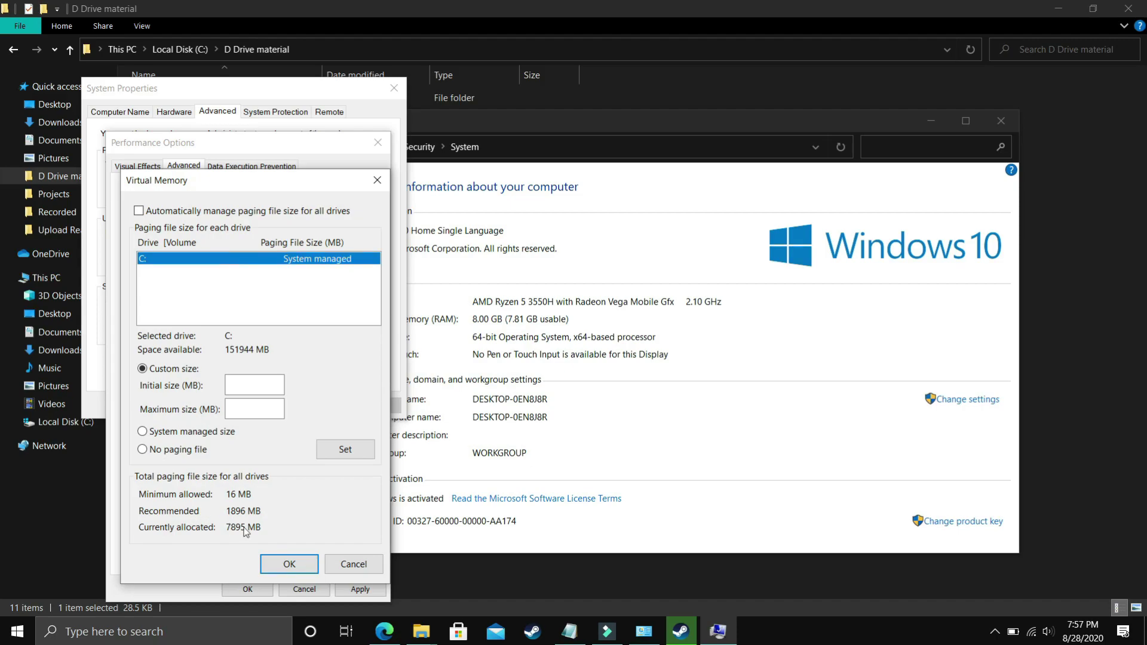
{"action": "left_click", "coordinate": [241, 383]}
{"action": "type", "text": "18"}
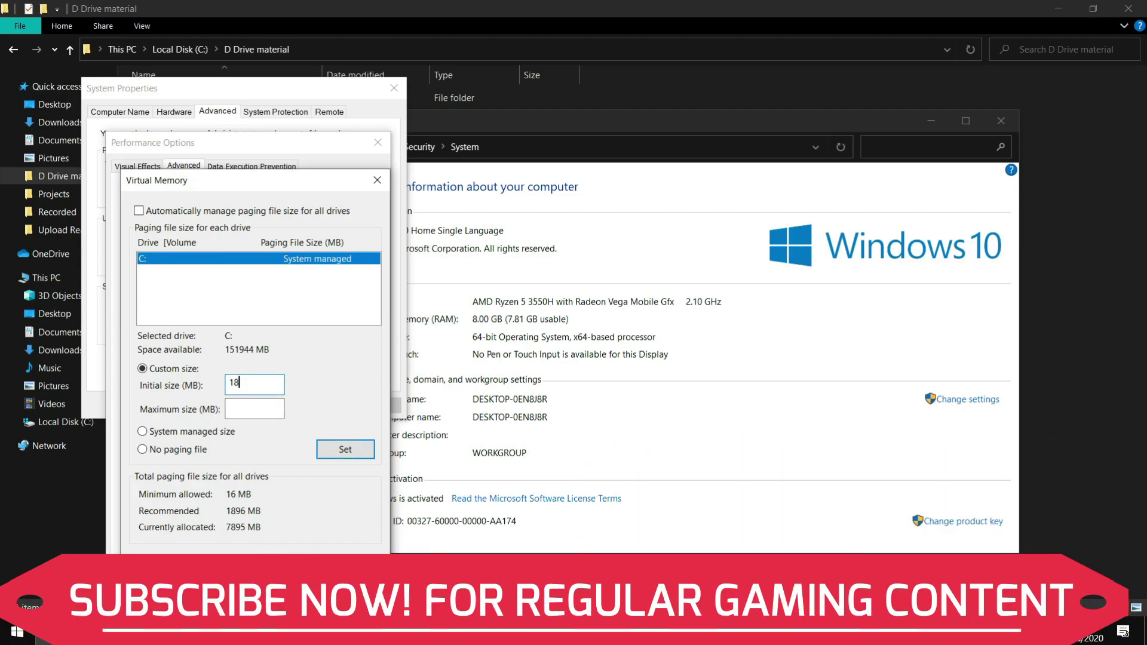
{"action": "type", "text": "96"}
{"action": "left_click", "coordinate": [254, 408]}
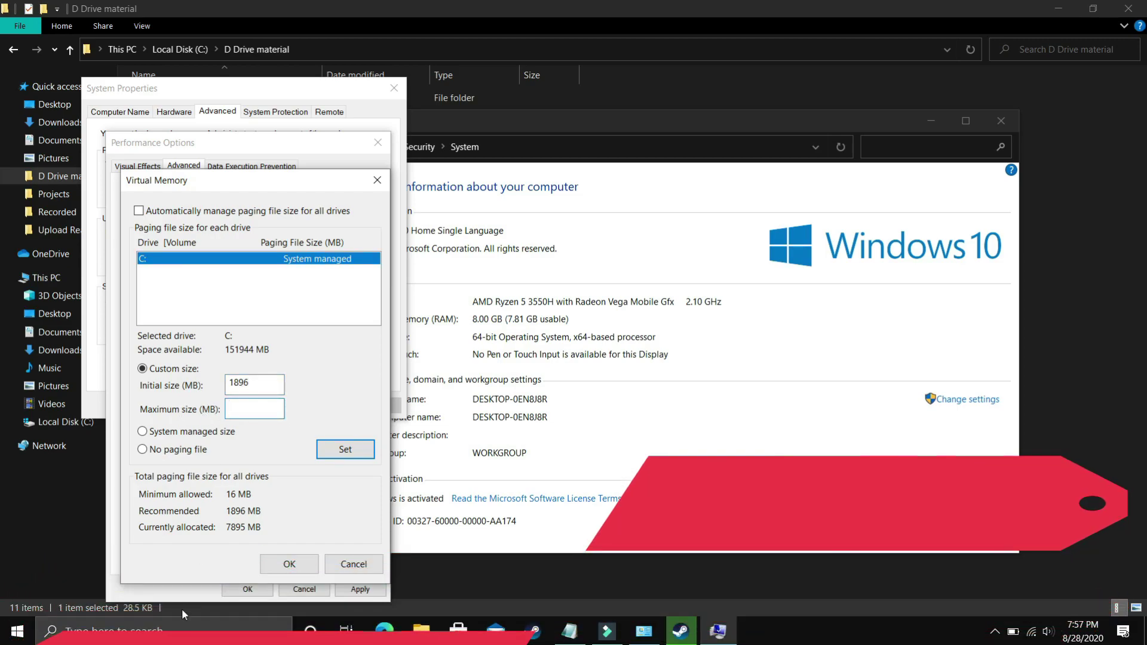
{"action": "left_click", "coordinate": [145, 638]}
Launch Calculator, compute 8 × 1024, and enter 8192 MB as the maximum paging size
{"action": "type", "text": "ca"}
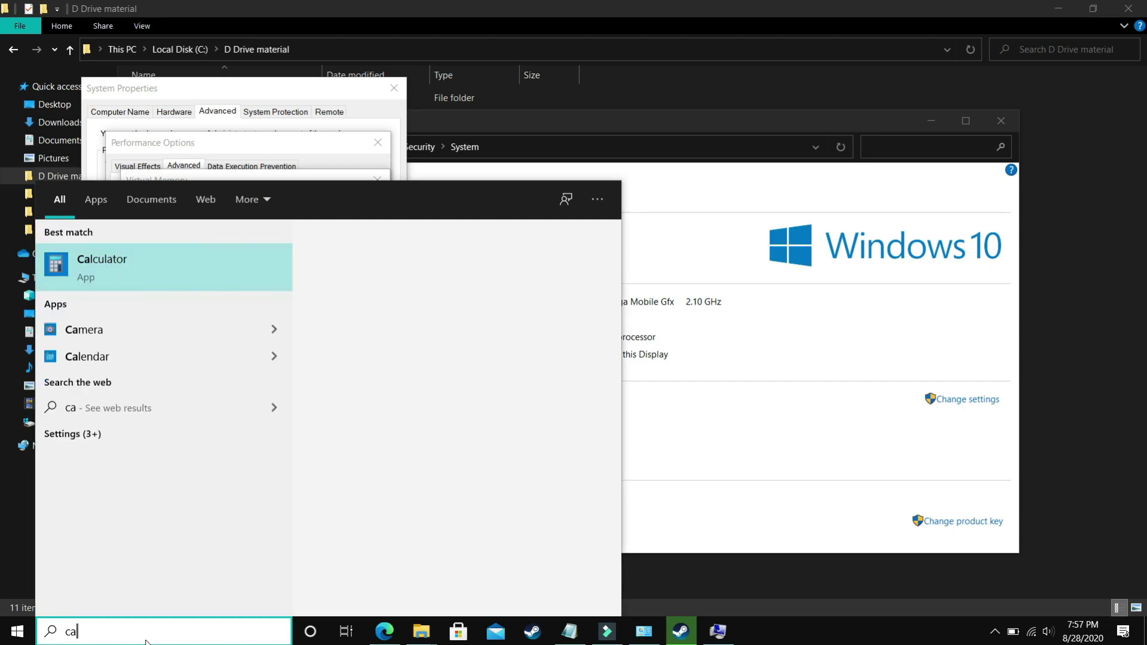
{"action": "key", "text": "Return"}
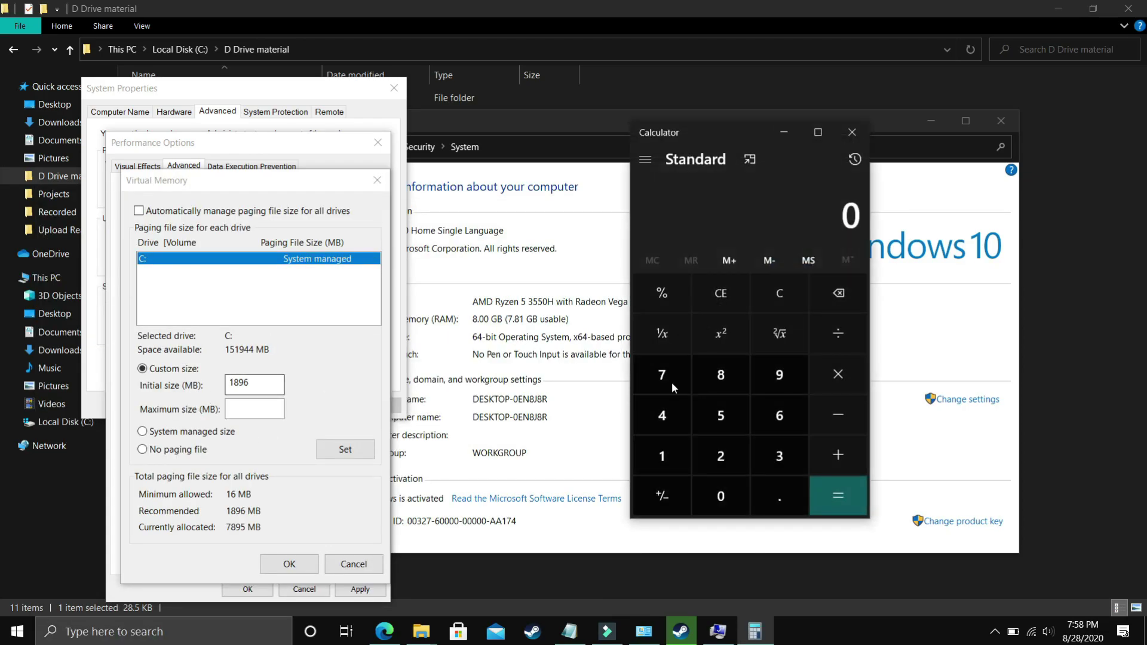
{"action": "key", "text": "8"}
{"action": "key", "text": "asterisk"}
{"action": "key", "text": "1"}
{"action": "key", "text": "0"}
{"action": "key", "text": "2"}
{"action": "key", "text": "4"}
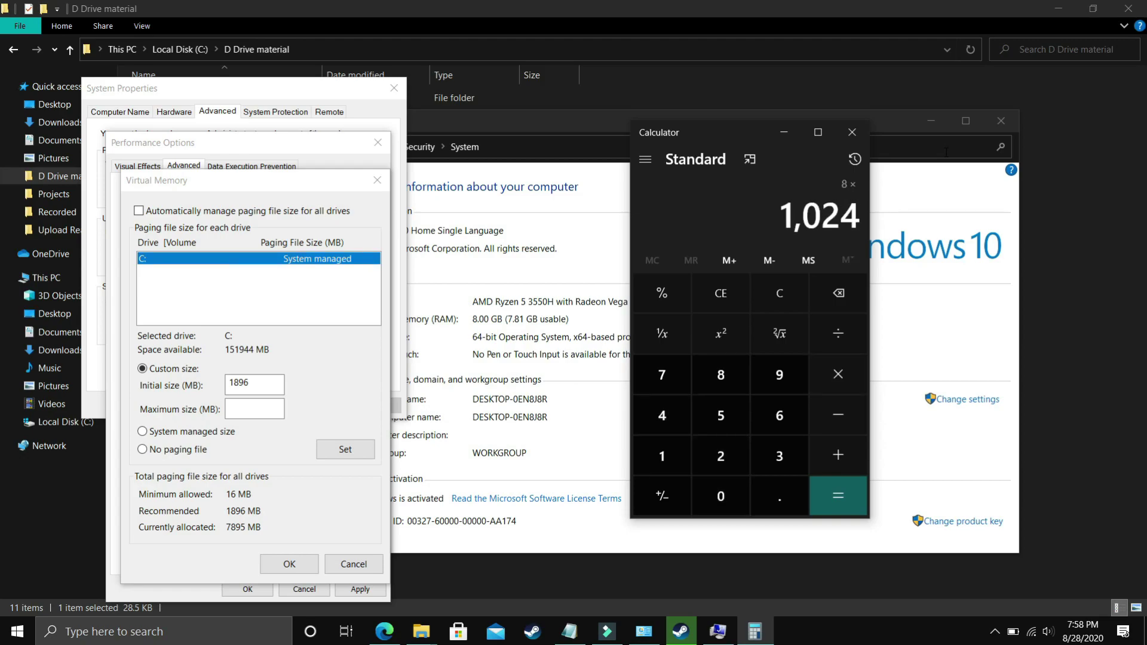
{"action": "key", "text": "Return"}
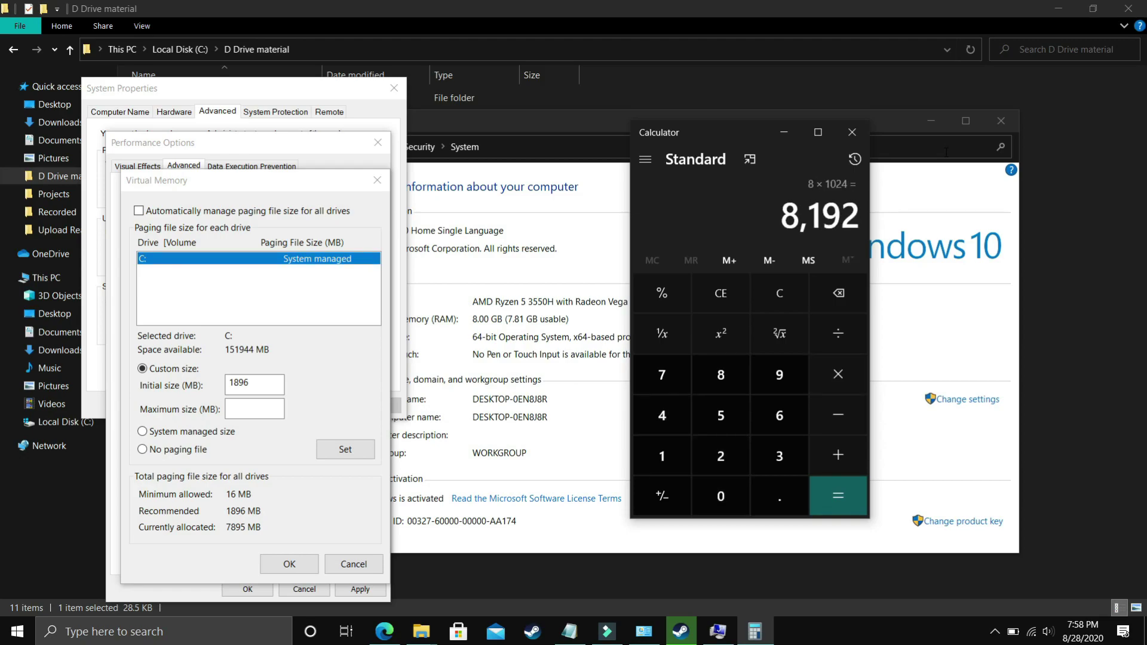
{"action": "left_click", "coordinate": [257, 407]}
{"action": "type", "text": "8192"}
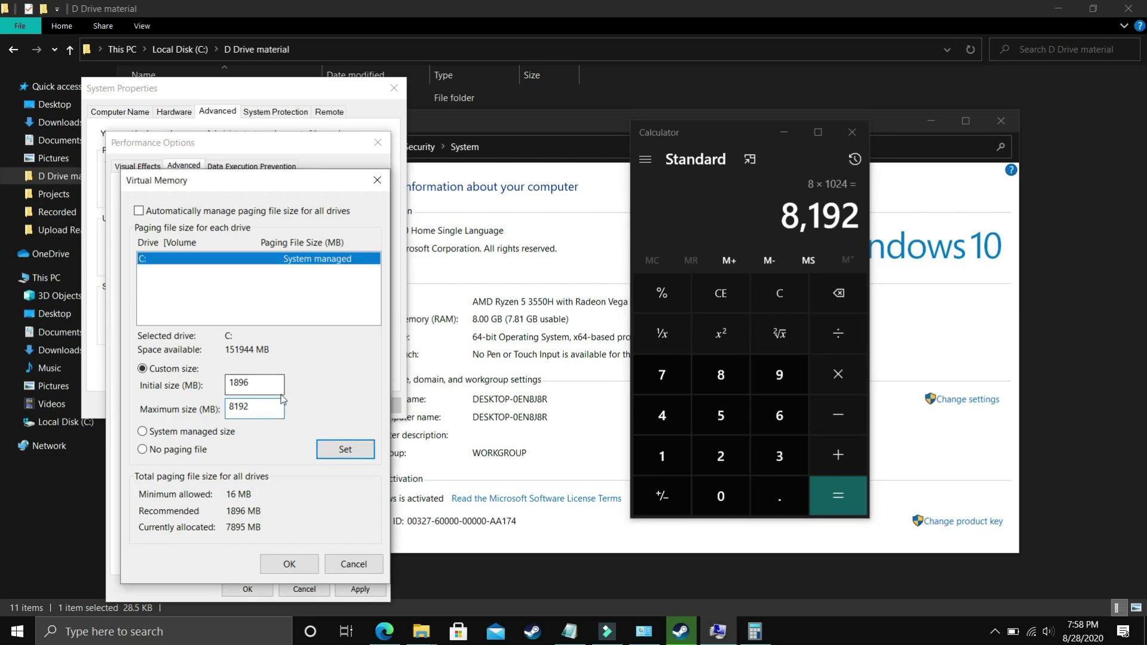
Calculate 16 × 1024, 32 × 1024 and 12 × 1024 in Calculator
{"action": "left_click", "coordinate": [780, 292]}
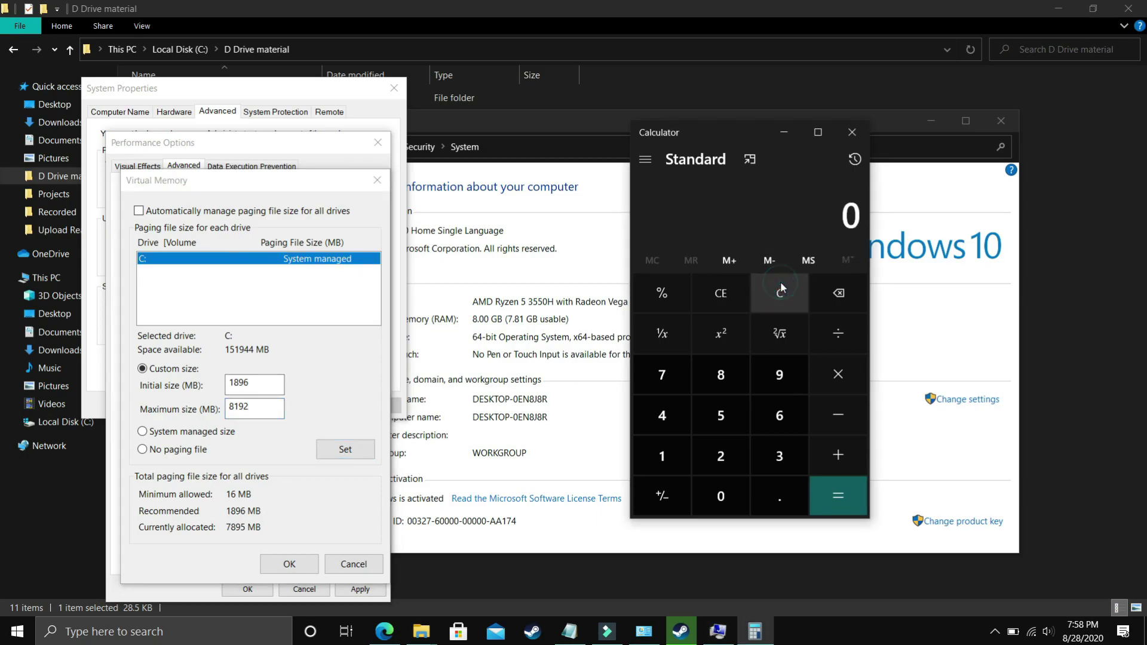
{"action": "type", "text": "16 ×"}
{"action": "type", "text": "*1024"}
{"action": "key", "text": "Return"}
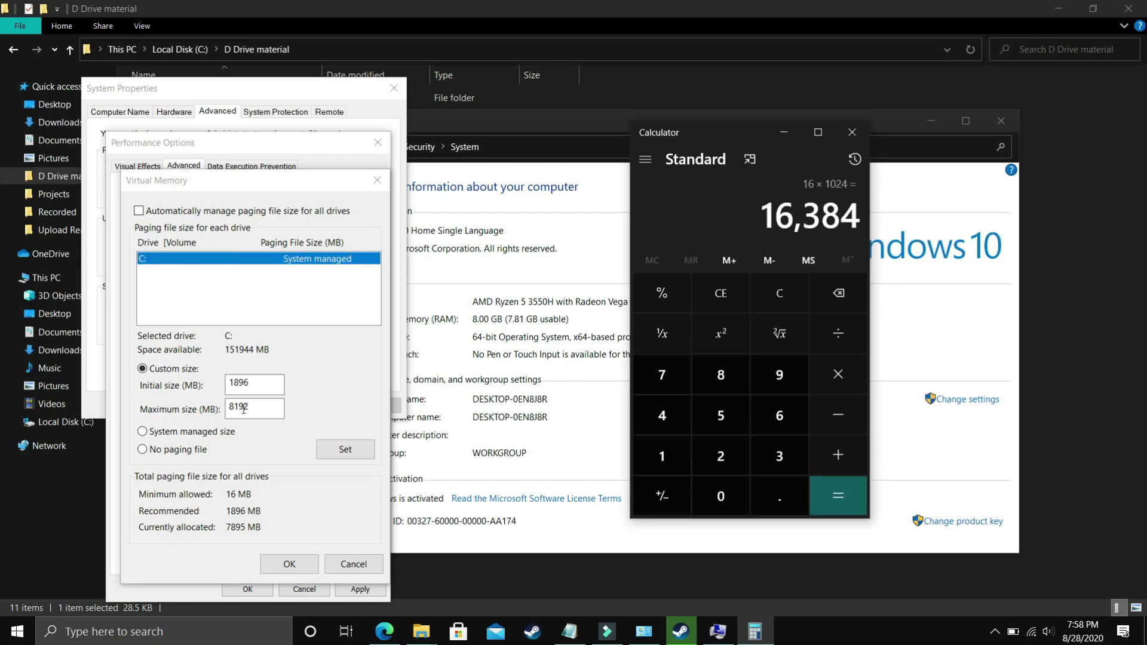
{"action": "left_click", "coordinate": [784, 304]}
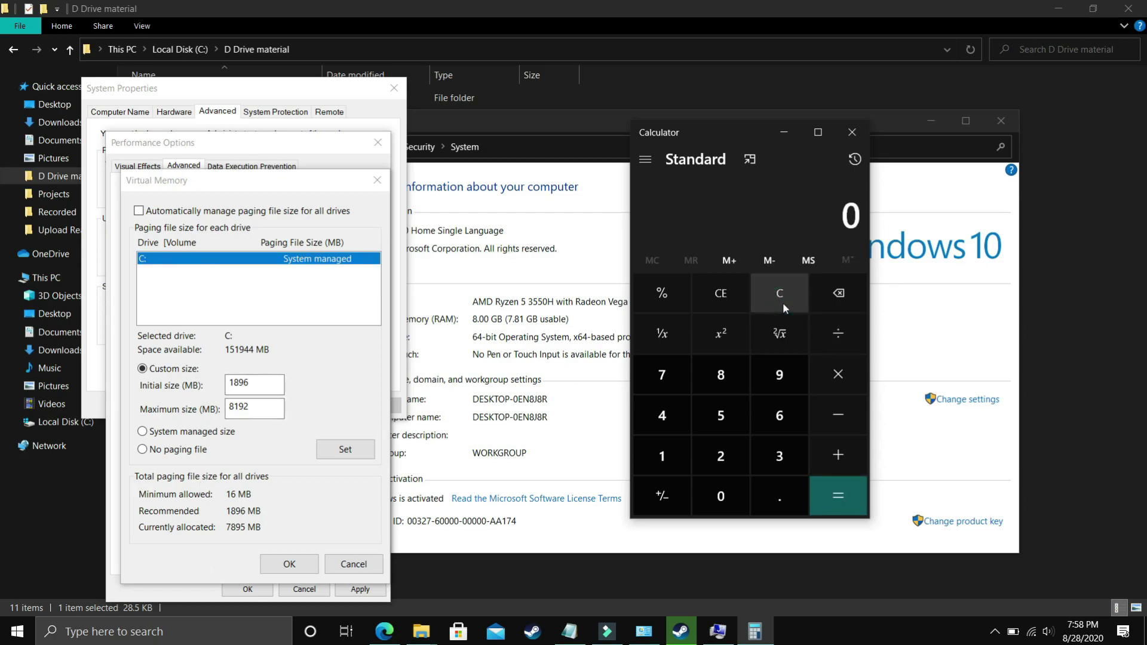
{"action": "type", "text": "32"}
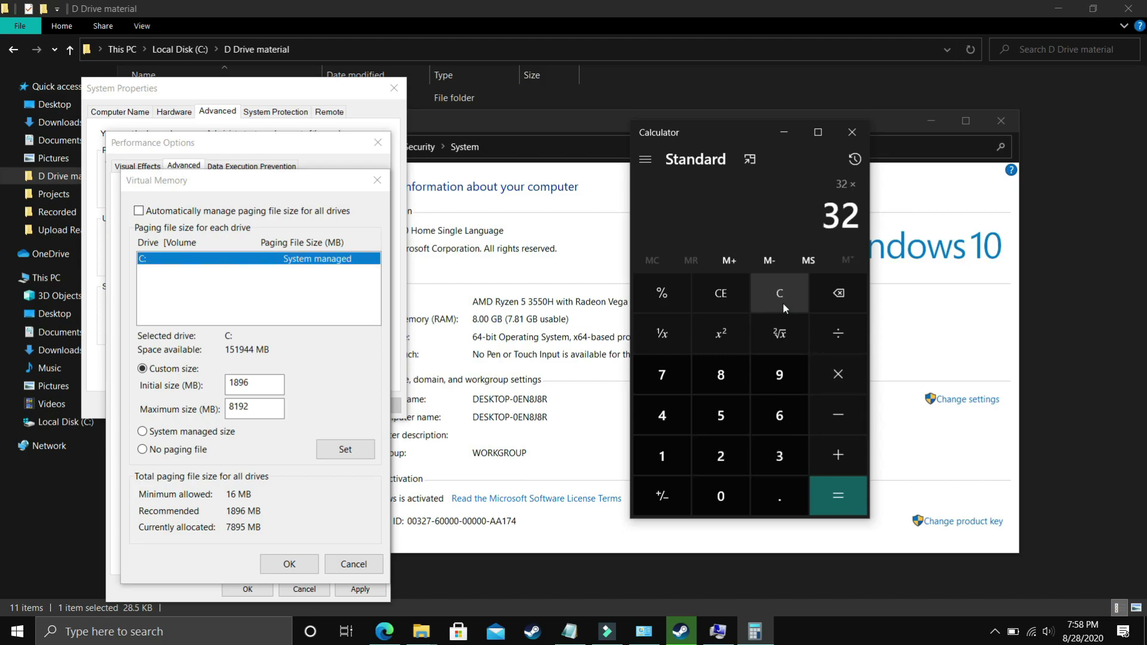
{"action": "type", "text": "*1024"}
{"action": "key", "text": "Return"}
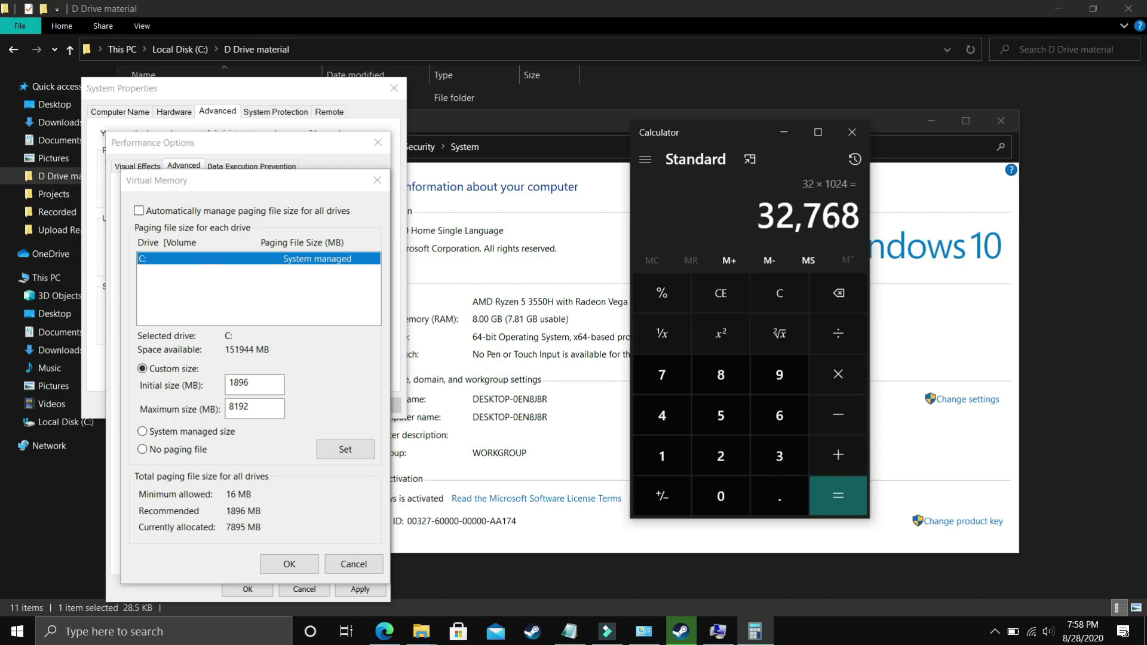
{"action": "key", "text": "BackSpace"}
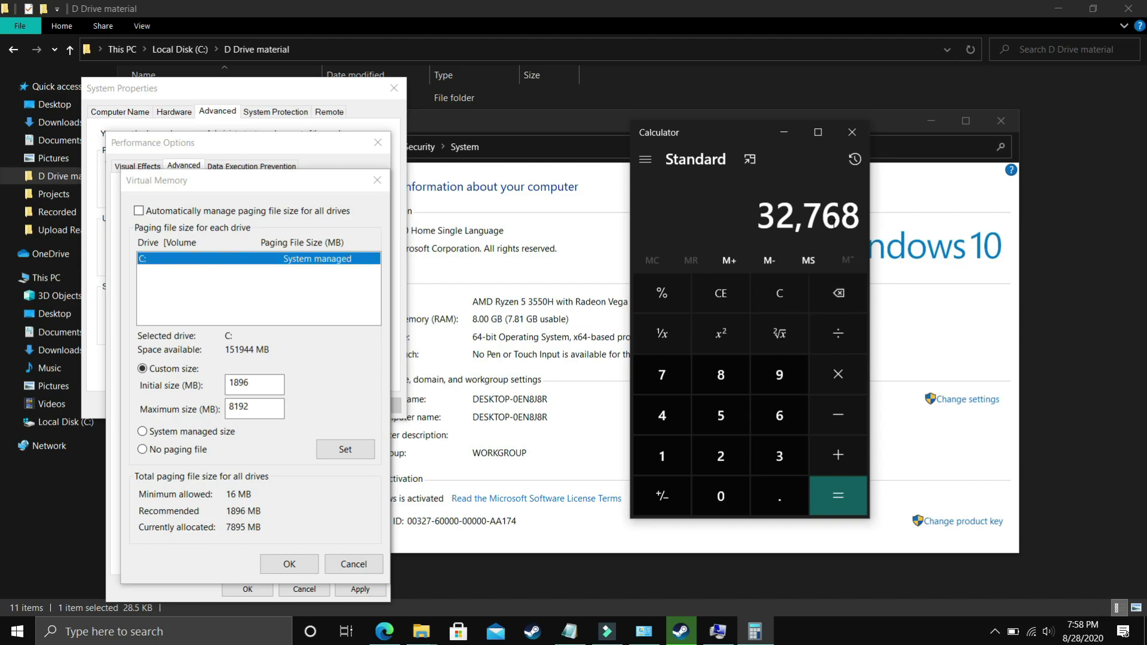
{"action": "left_click", "coordinate": [780, 292]}
{"action": "type", "text": "12*1024"}
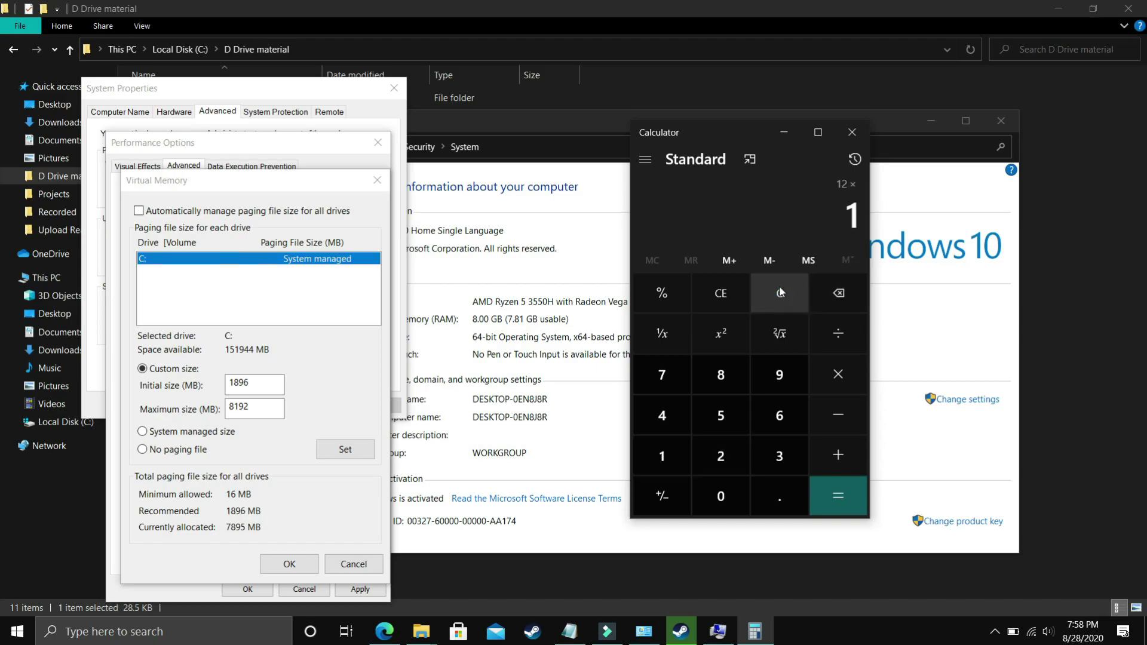
{"action": "key", "text": "Return"}
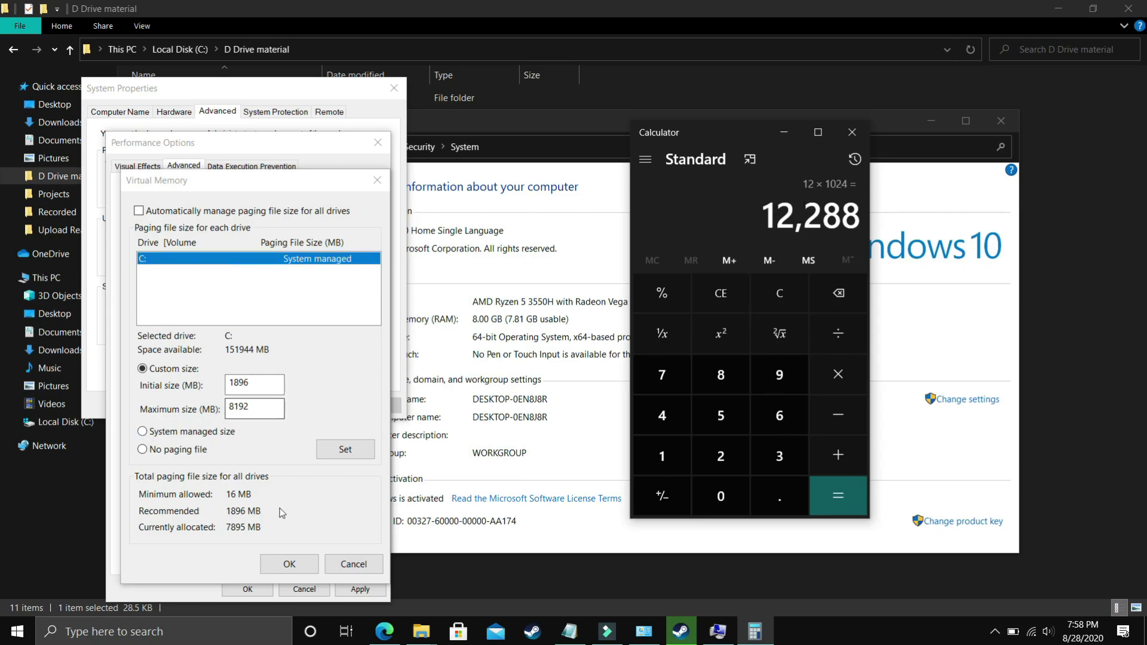
Confirm the 1896–8192 MB paging file, acknowledge the restart notice, and apply the performance settings
{"action": "left_click", "coordinate": [289, 564]}
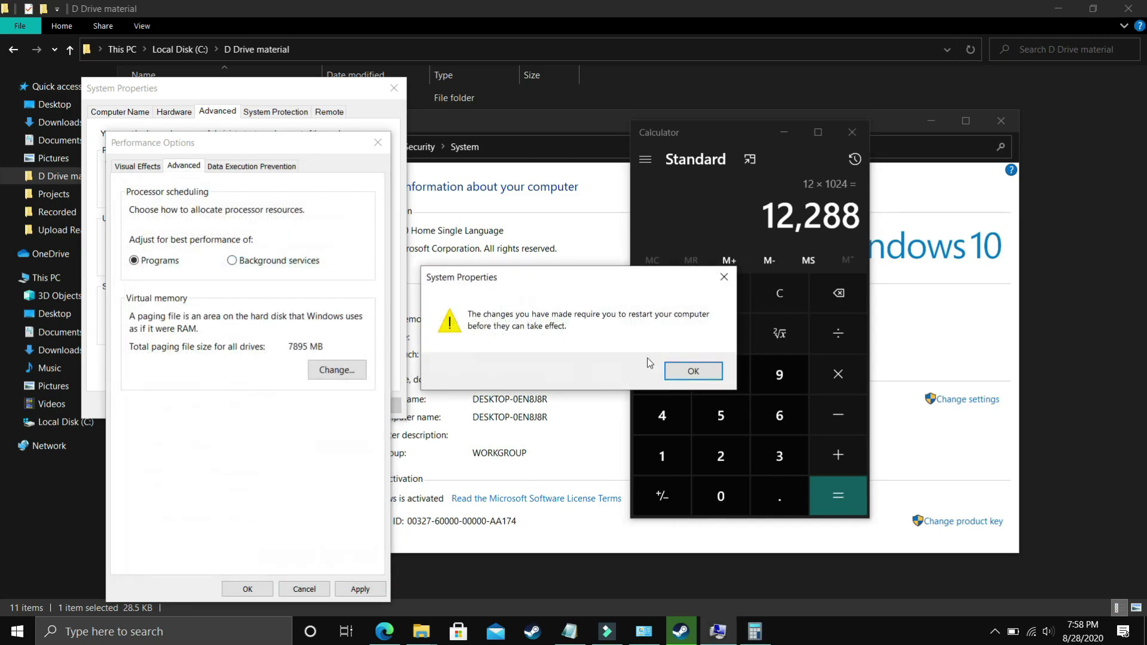
{"action": "left_click", "coordinate": [665, 374]}
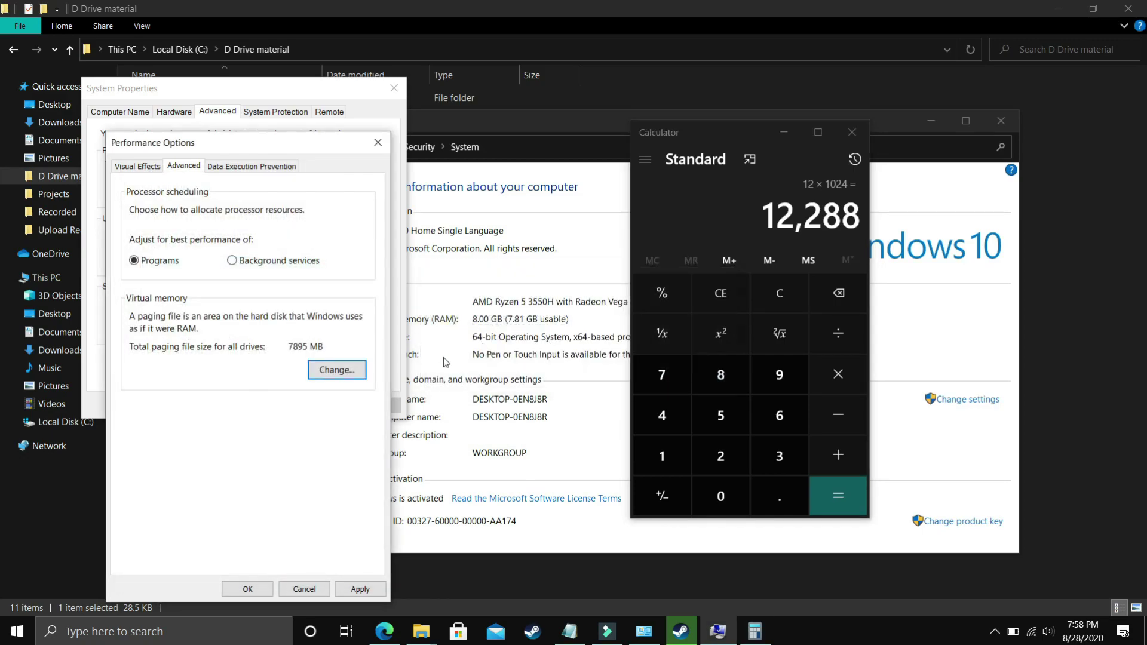
{"action": "left_click", "coordinate": [356, 591]}
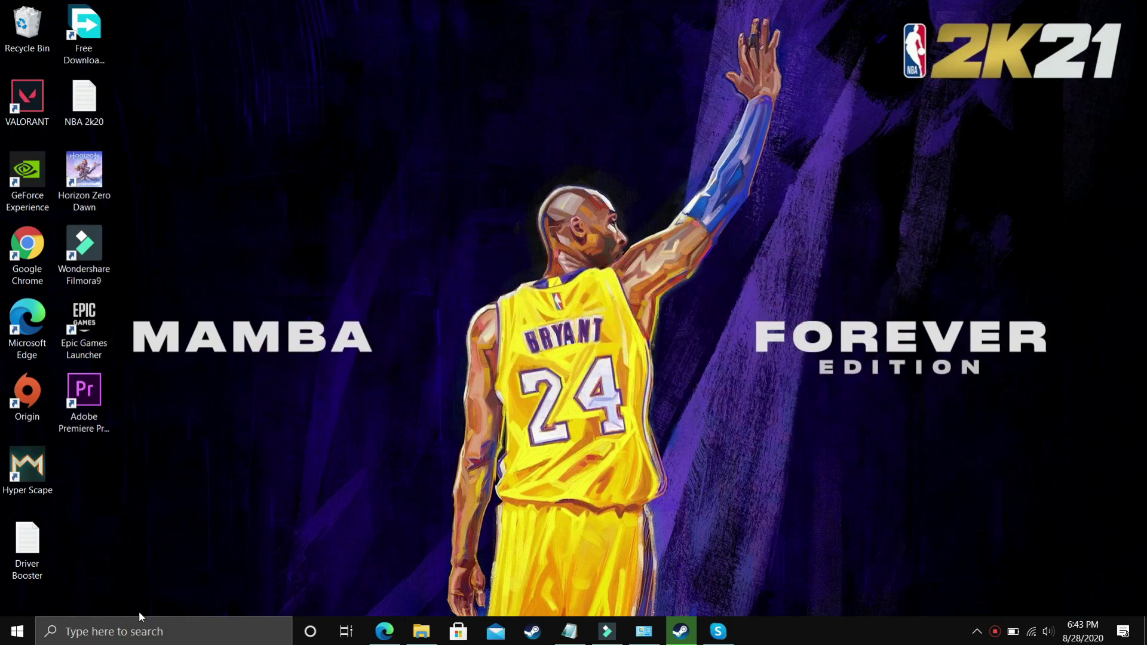
Find Steam through Windows search, run it as administrator, and bring its Library forward
{"action": "left_click", "coordinate": [140, 631]}
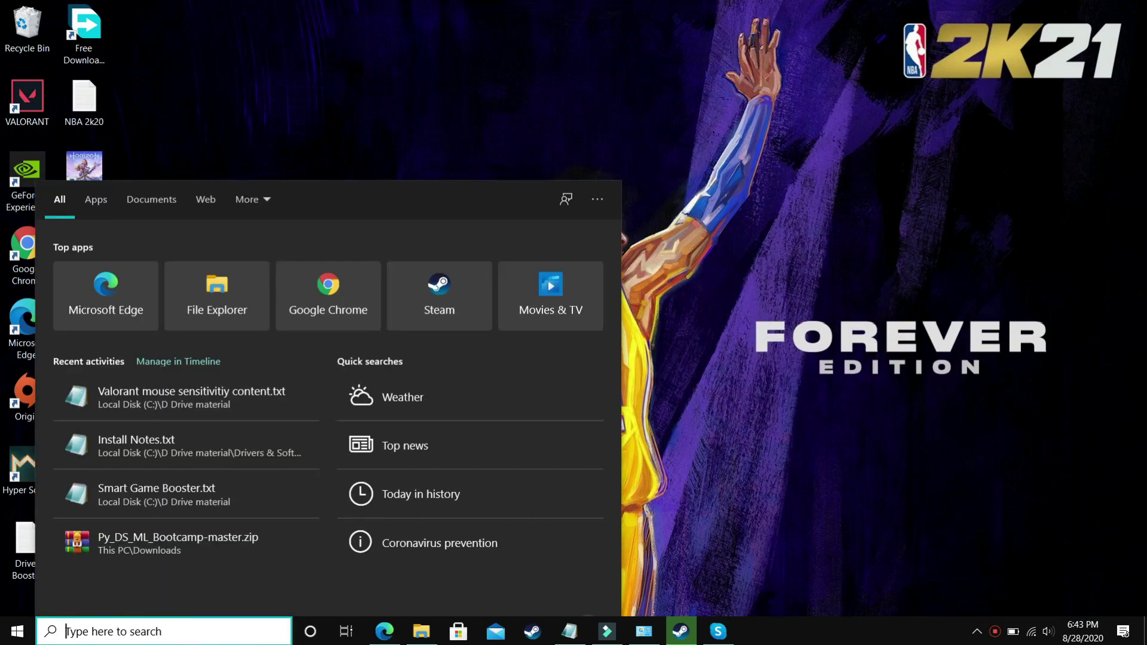
{"action": "type", "text": "stea"}
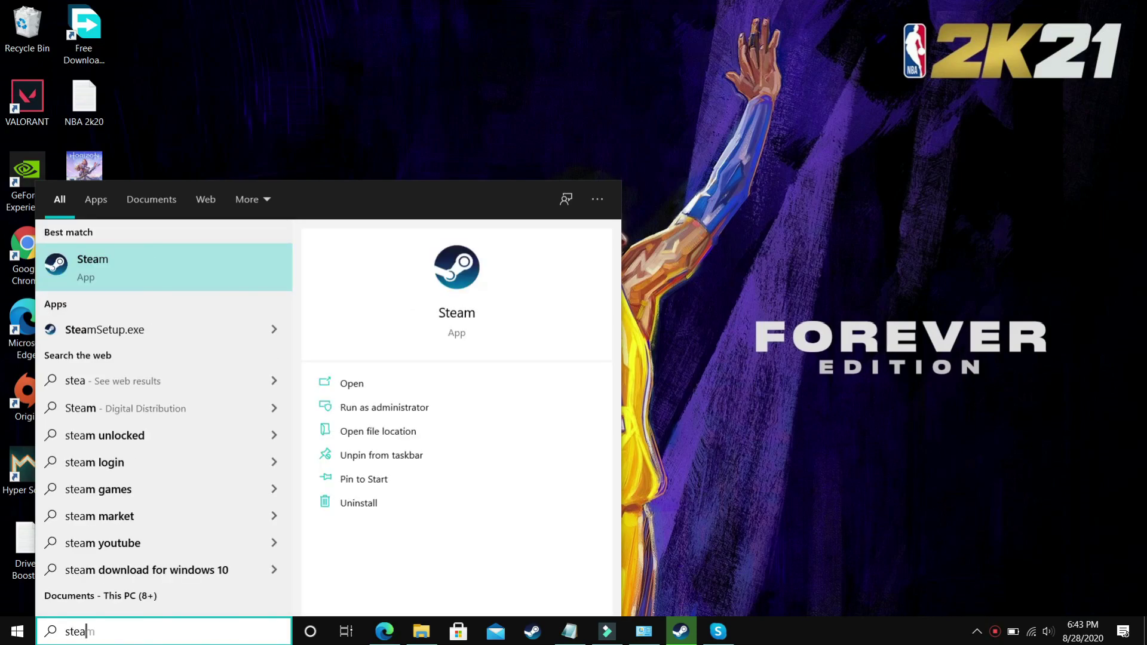
{"action": "type", "text": "m"}
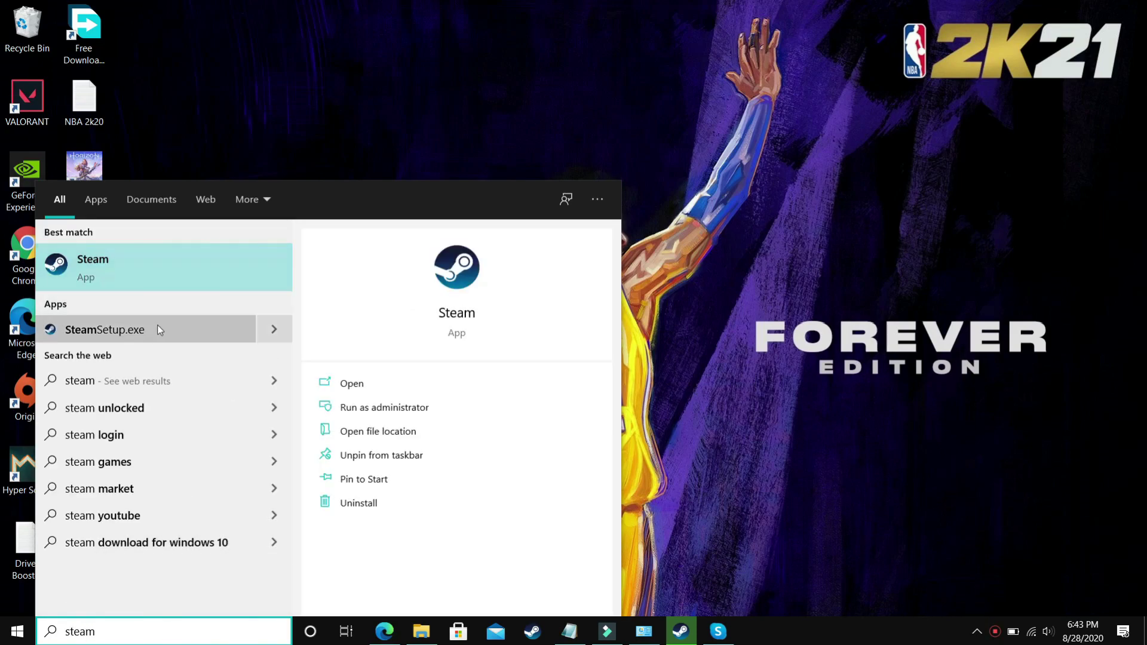
{"action": "right_click", "coordinate": [166, 269]}
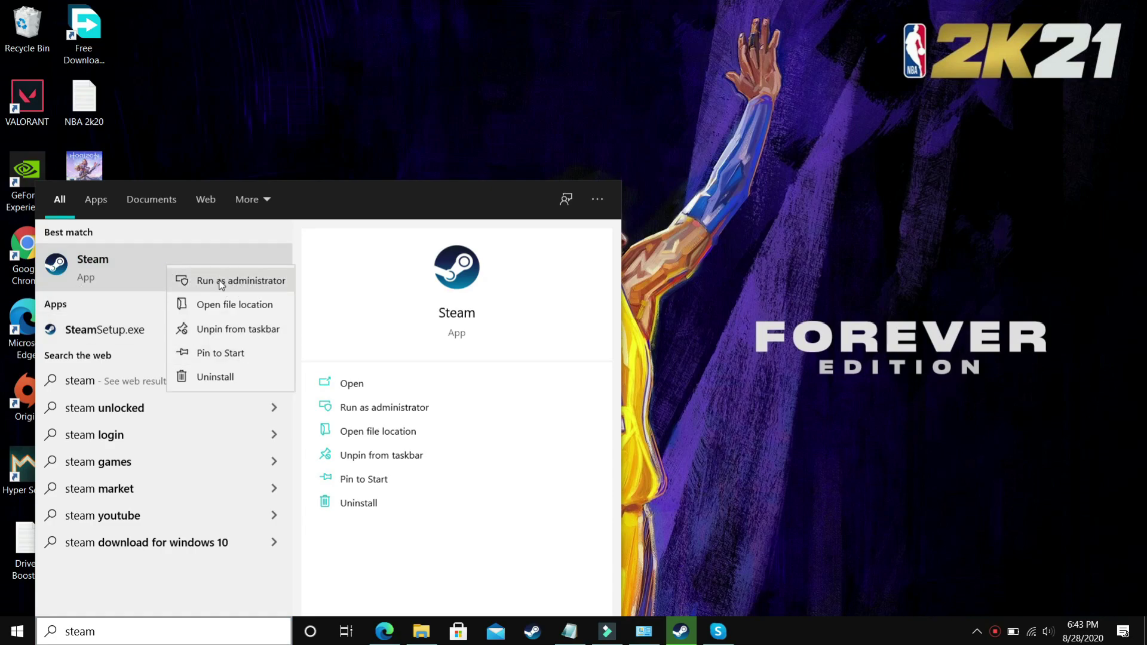
{"action": "left_click", "coordinate": [779, 345]}
{"action": "left_click", "coordinate": [693, 634]}
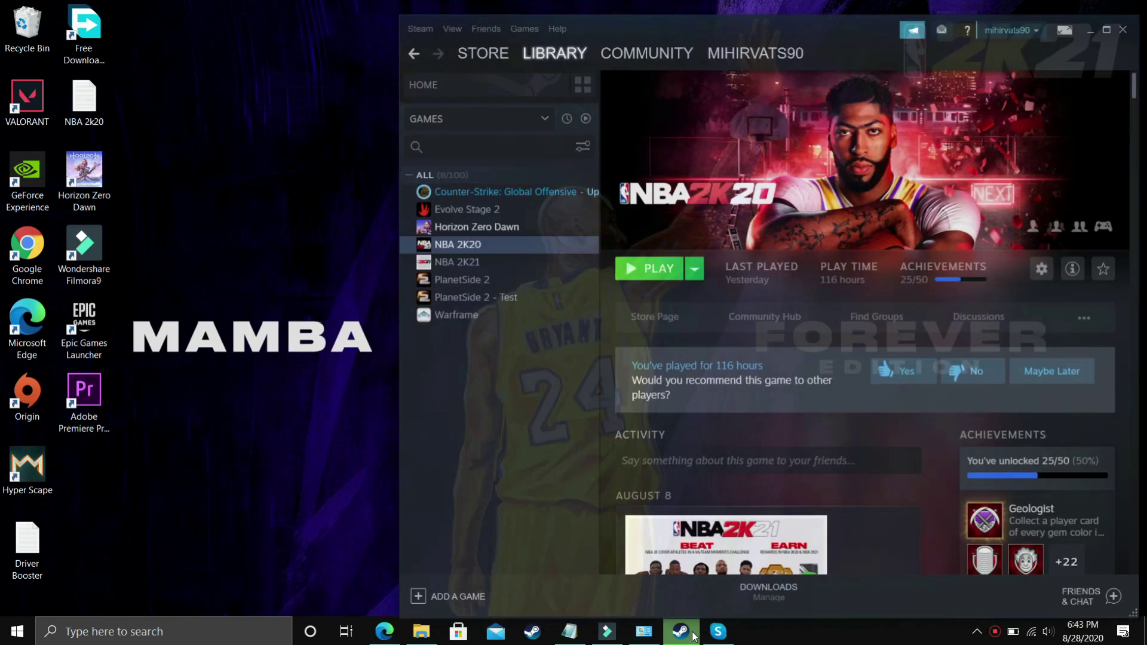
Browse NBA 2K20's local install folder from its Steam Local Files properties
{"action": "right_click", "coordinate": [417, 234]}
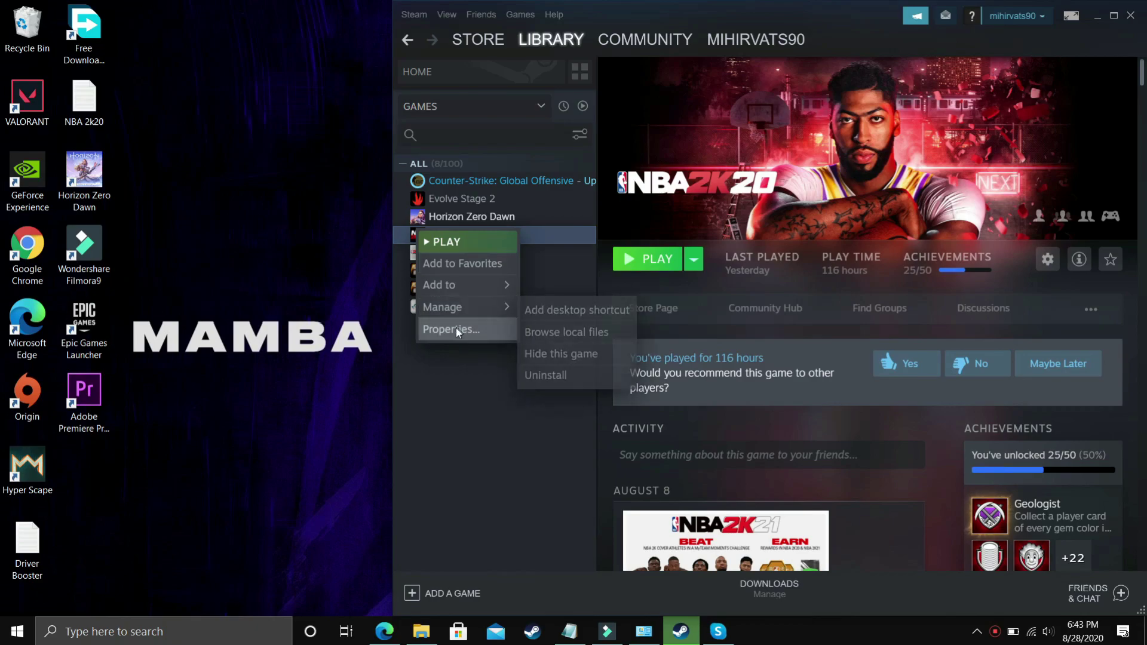
{"action": "left_click", "coordinate": [452, 329]}
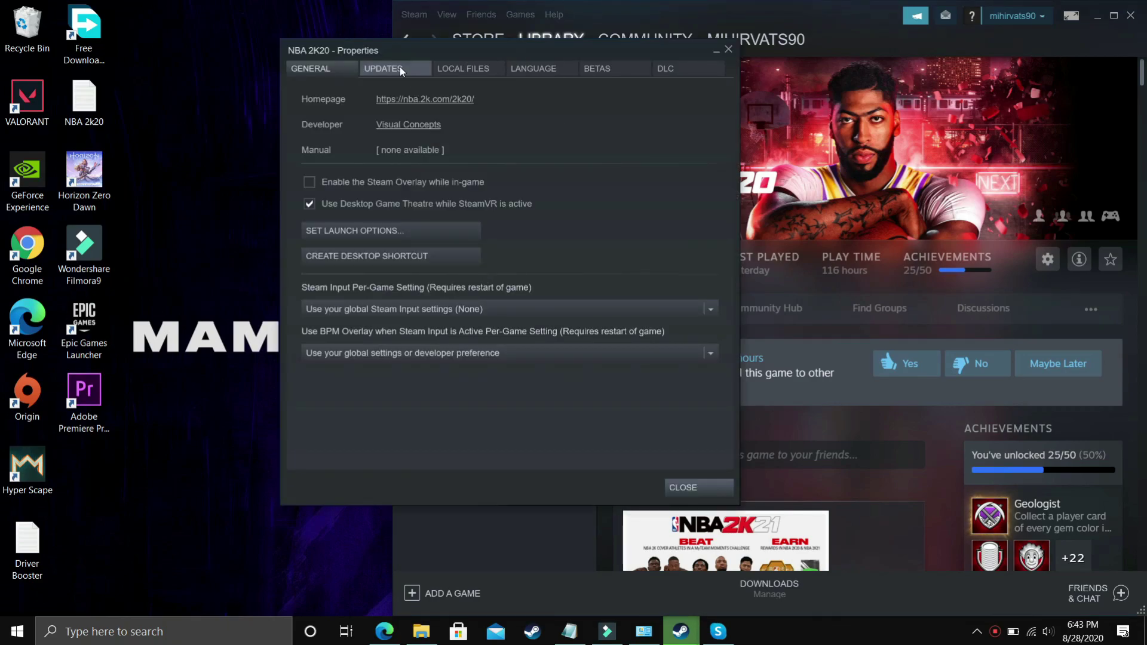
{"action": "left_click", "coordinate": [469, 71]}
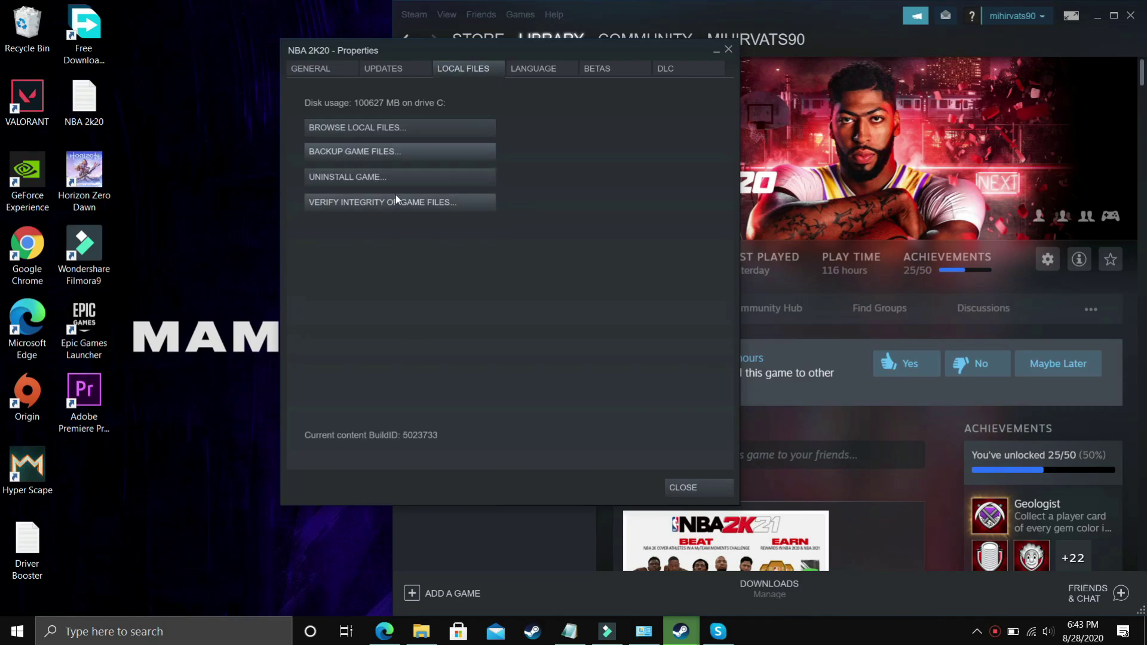
{"action": "left_click", "coordinate": [374, 127]}
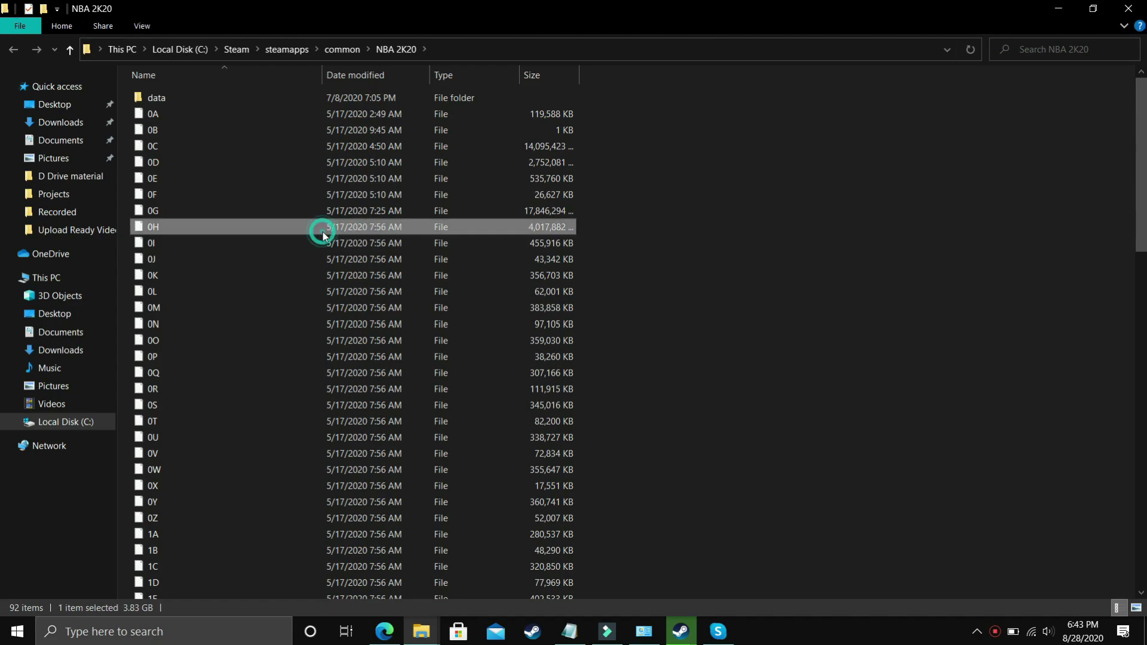
Select NBA2K20.exe and open the Compatibility tab of its properties
{"action": "key", "text": "End"}
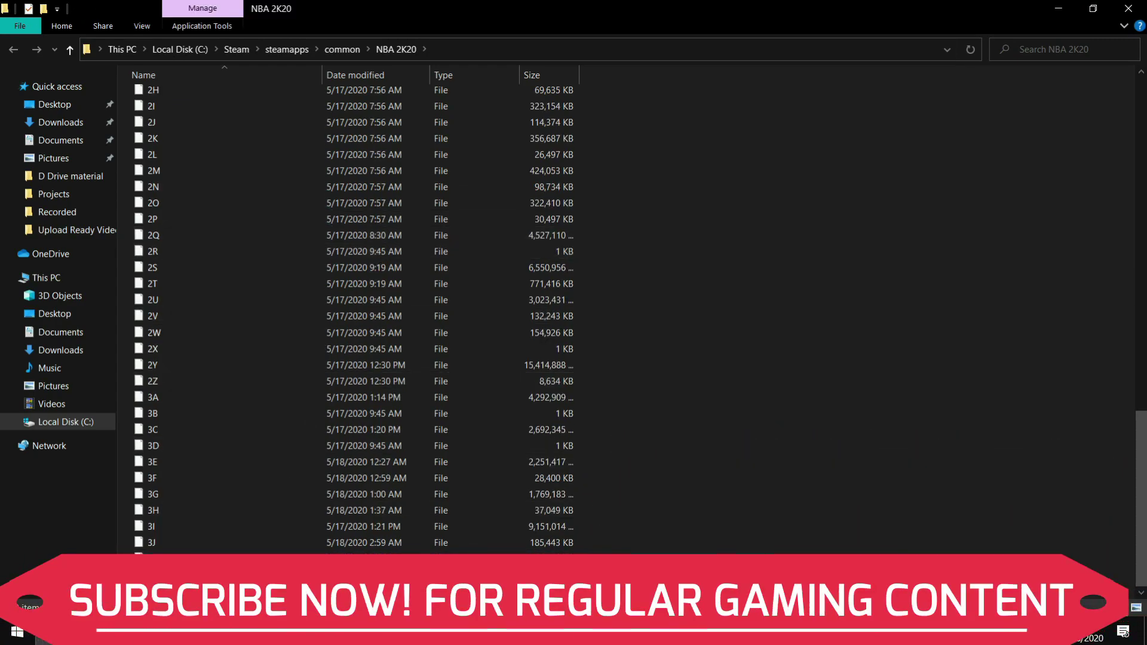
{"action": "key", "text": "shift+F10"}
{"action": "left_click", "coordinate": [239, 556]}
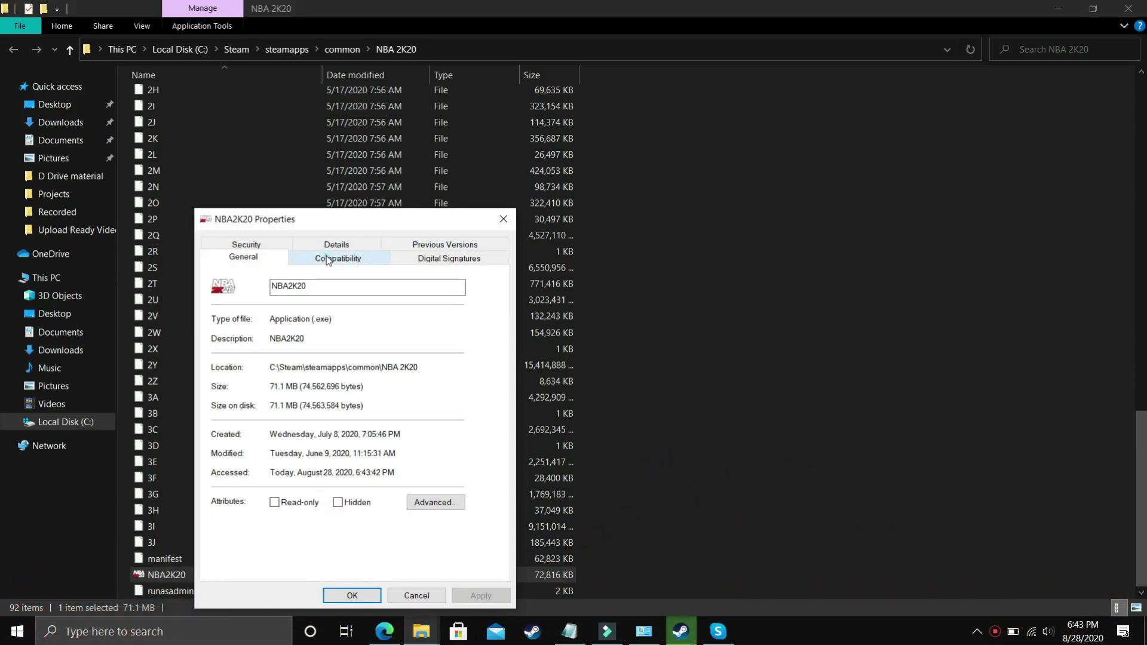
{"action": "left_click", "coordinate": [328, 259]}
Disable fullscreen optimizations and enable Run as administrator, apply, and minimize the folder window
{"action": "left_click", "coordinate": [250, 357]}
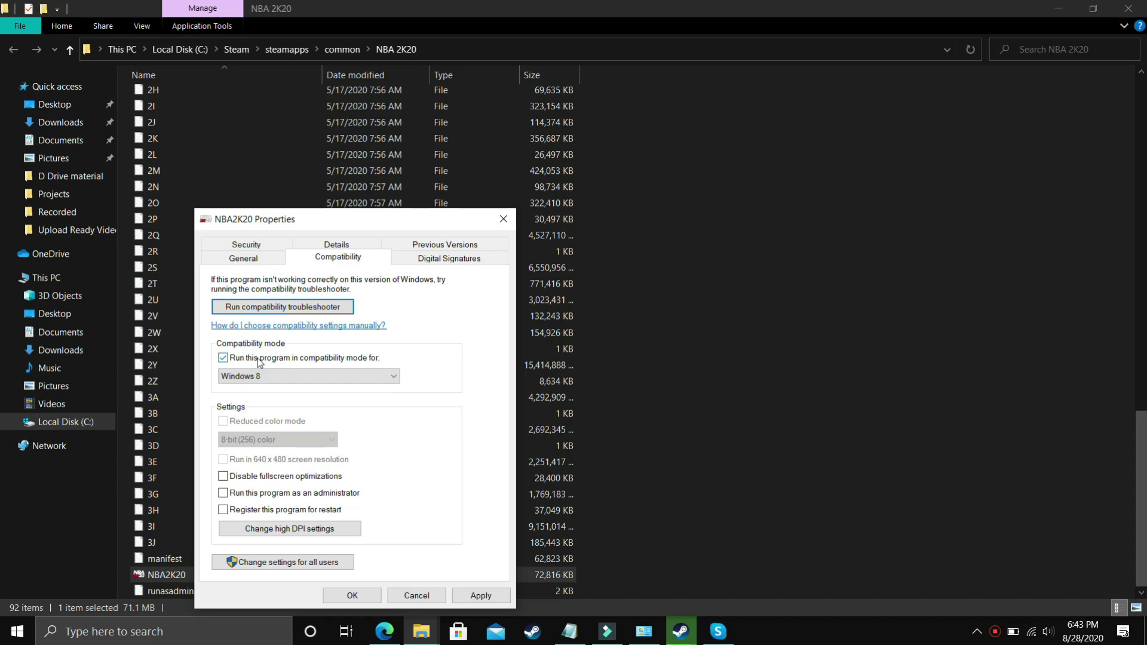
{"action": "left_click", "coordinate": [250, 358]}
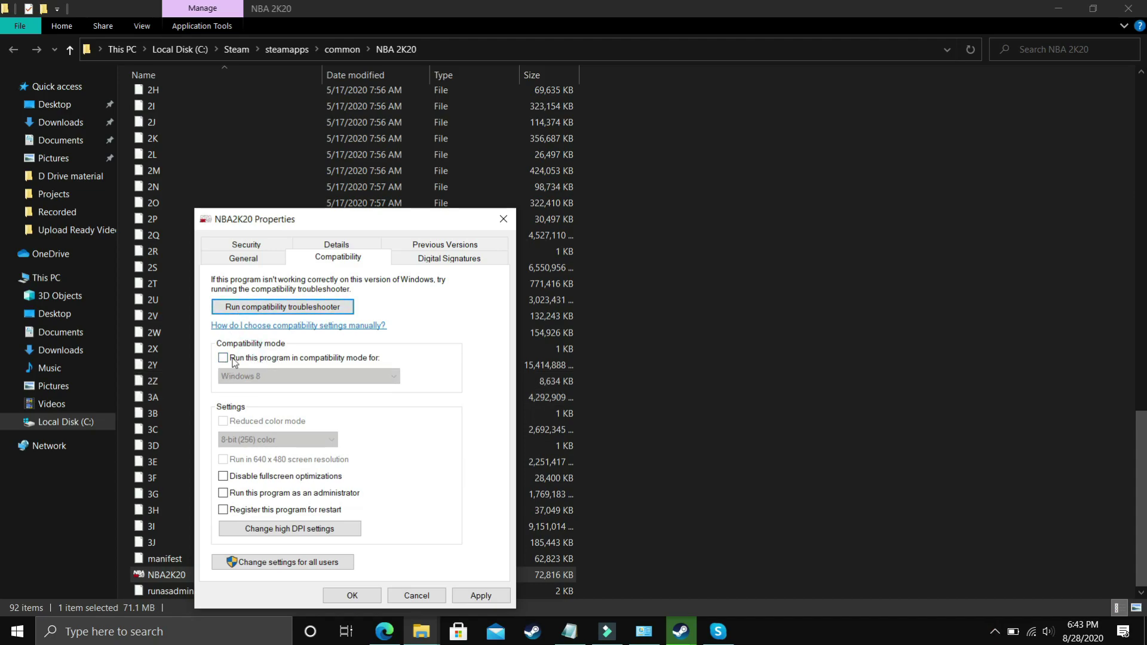
{"action": "left_click", "coordinate": [256, 476]}
{"action": "left_click", "coordinate": [253, 495]}
{"action": "left_click", "coordinate": [469, 597]}
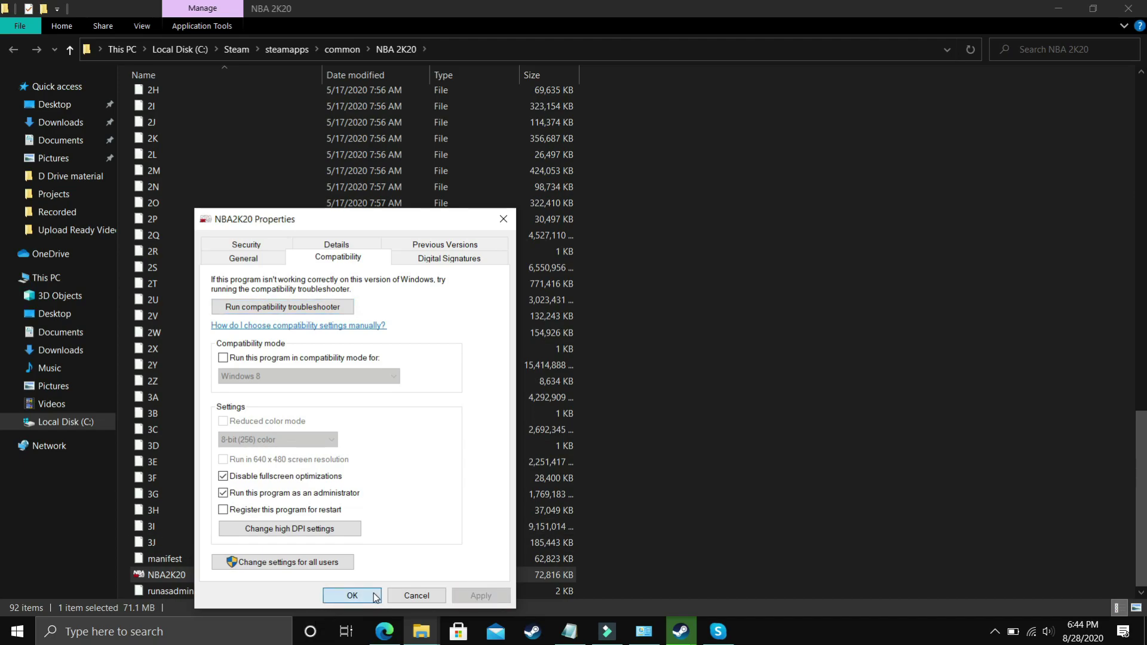
{"action": "left_click", "coordinate": [352, 596]}
{"action": "left_click", "coordinate": [1058, 8]}
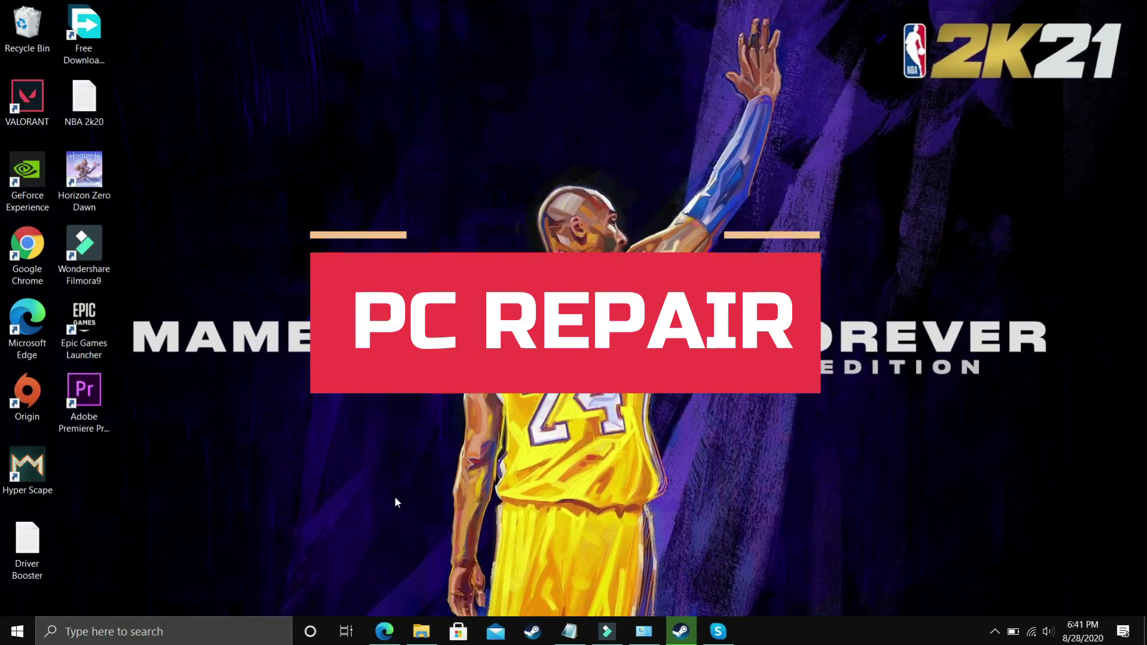
Open the browser and search Bing for 'driver updater'
{"action": "left_click", "coordinate": [384, 631]}
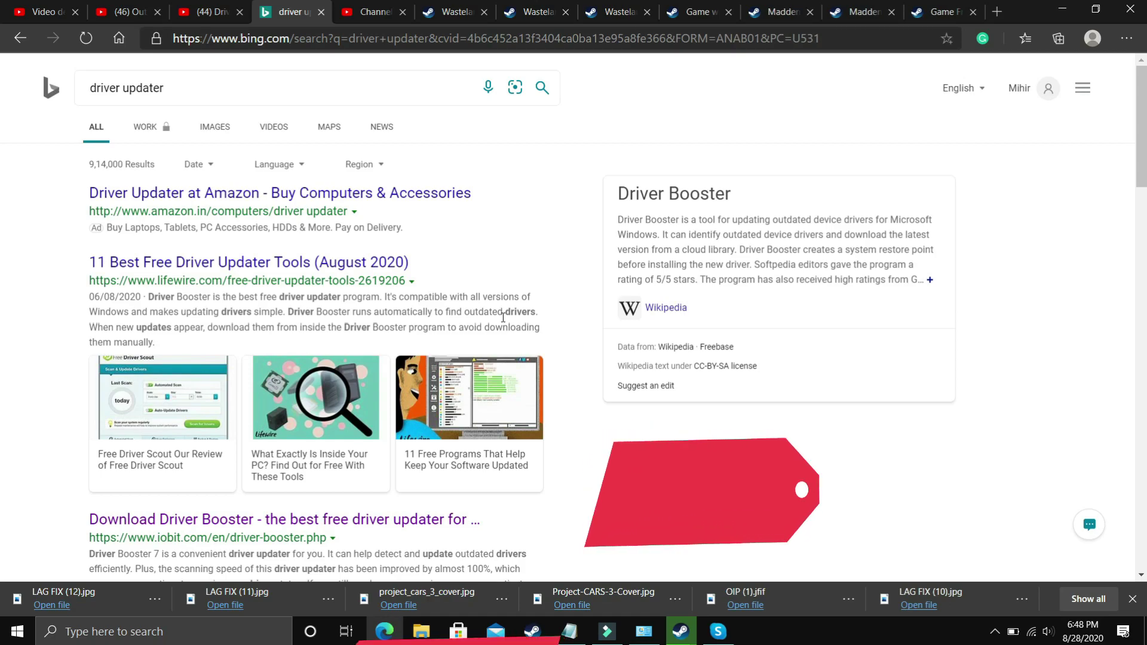
Switch to the YouTube tab with the Driver Booster 7 video
{"action": "left_click", "coordinate": [208, 7]}
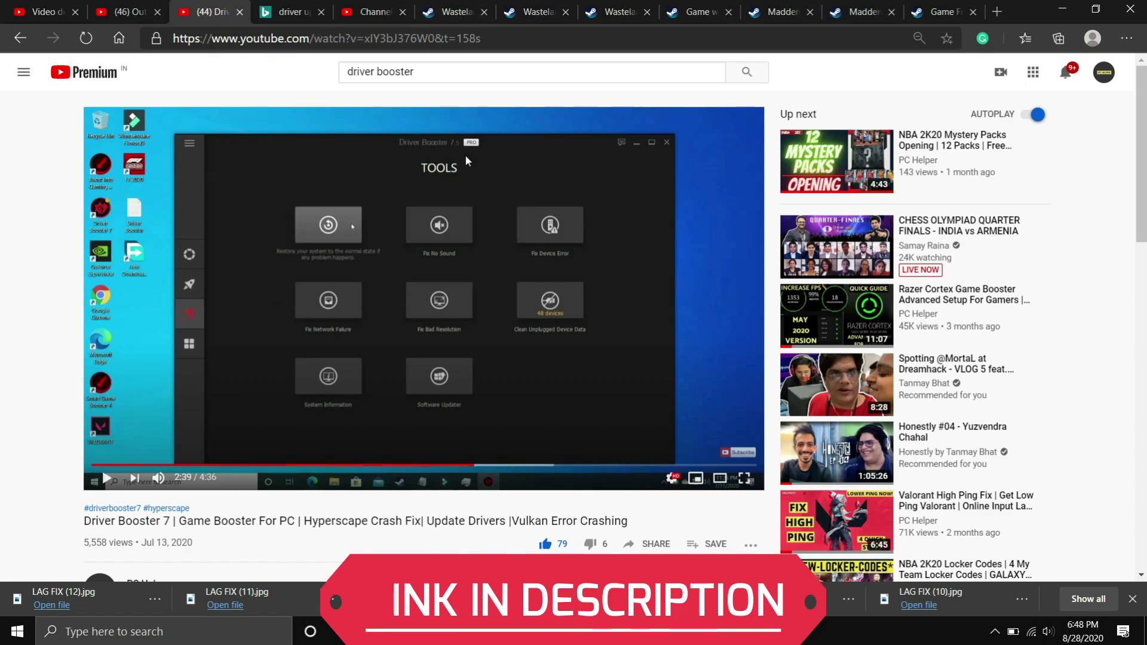
Zoom in on the Driver Booster 7 video's Tools screen and its repair options, then zoom back out
{"action": "scroll", "coordinate": [466, 160], "scroll_direction": "up", "scroll_amount": 2}
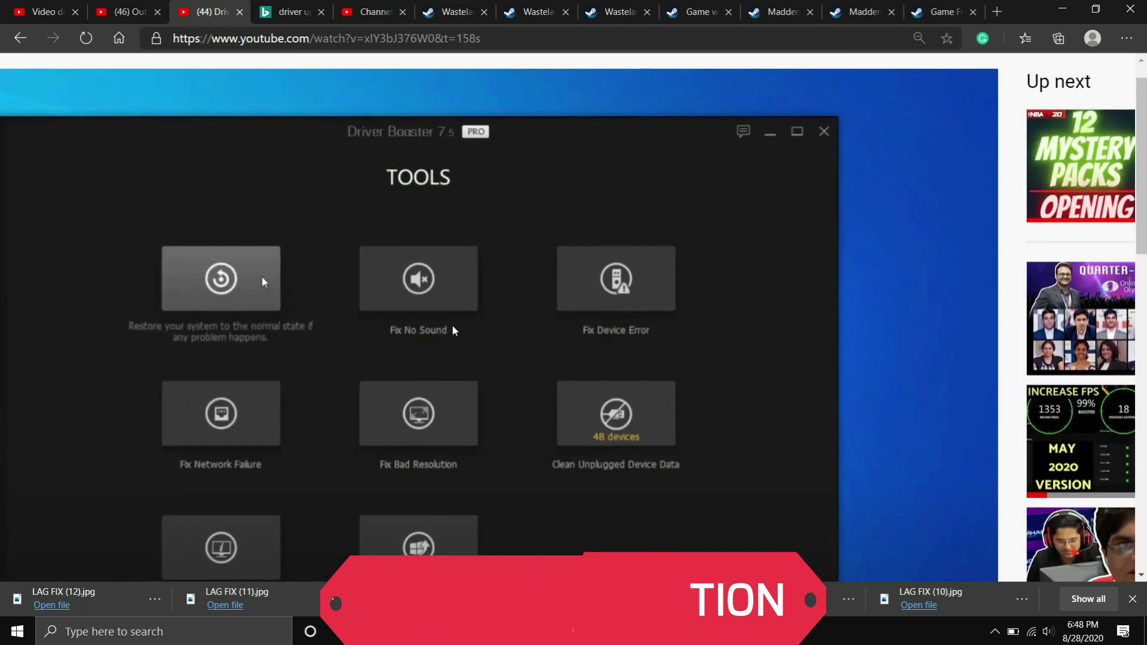
{"action": "scroll", "coordinate": [469, 300], "scroll_direction": "down", "scroll_amount": 1}
{"action": "scroll", "coordinate": [469, 301], "scroll_direction": "left", "scroll_amount": 1}
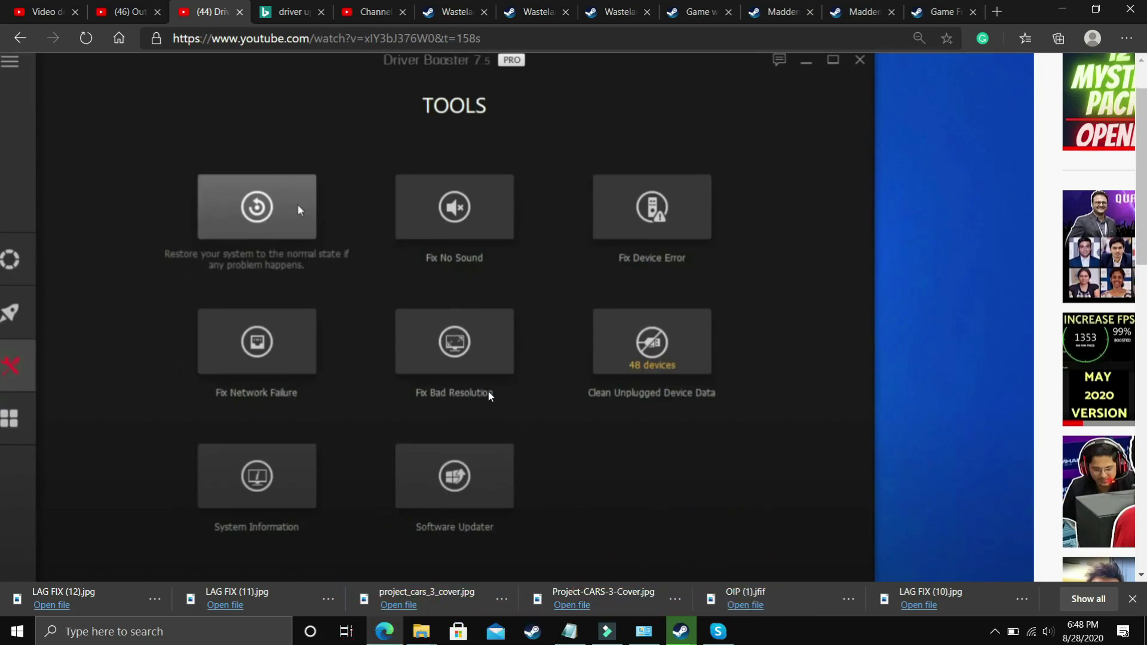
{"action": "scroll", "coordinate": [530, 391], "scroll_direction": "down", "scroll_amount": 2}
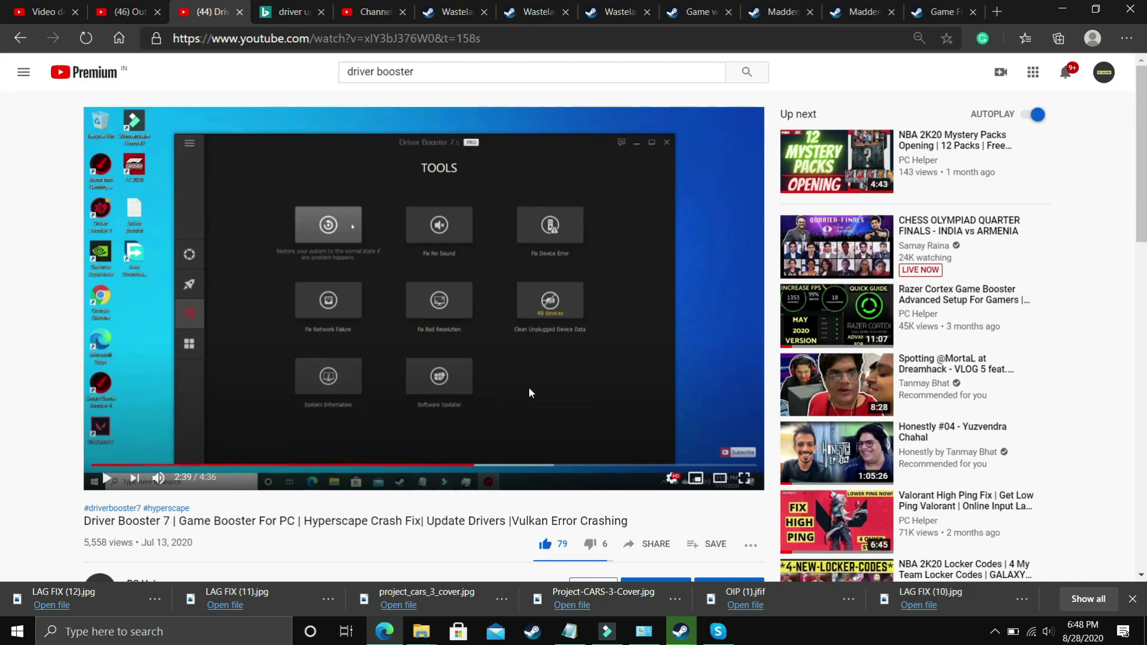